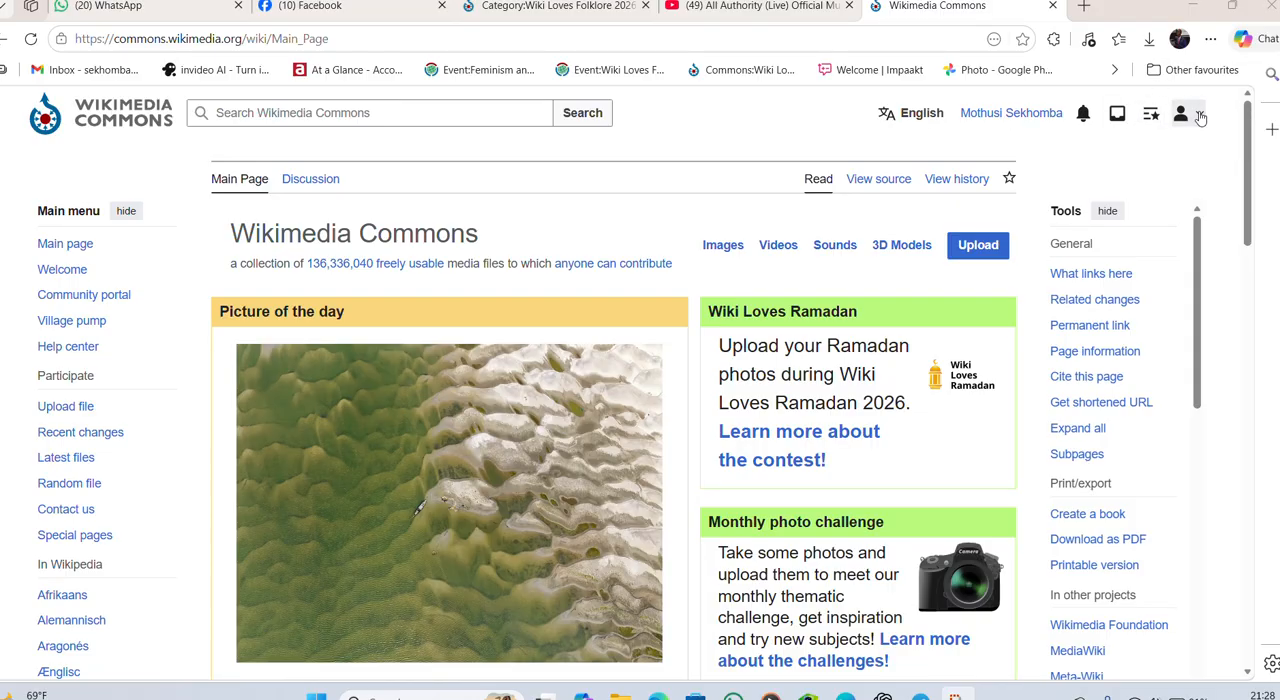
# - Open the account's contributions list, followed by the list of files the account has uploaded
pyautogui.click(1190, 114)
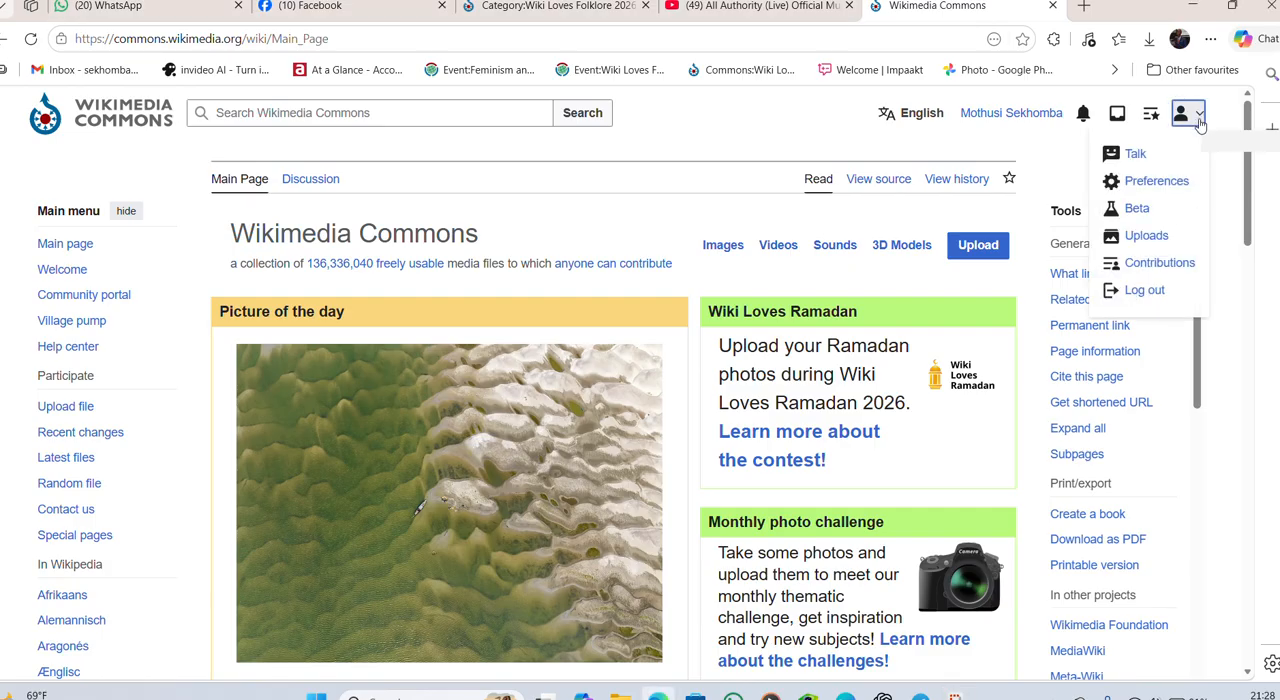
pyautogui.click(1150, 263)
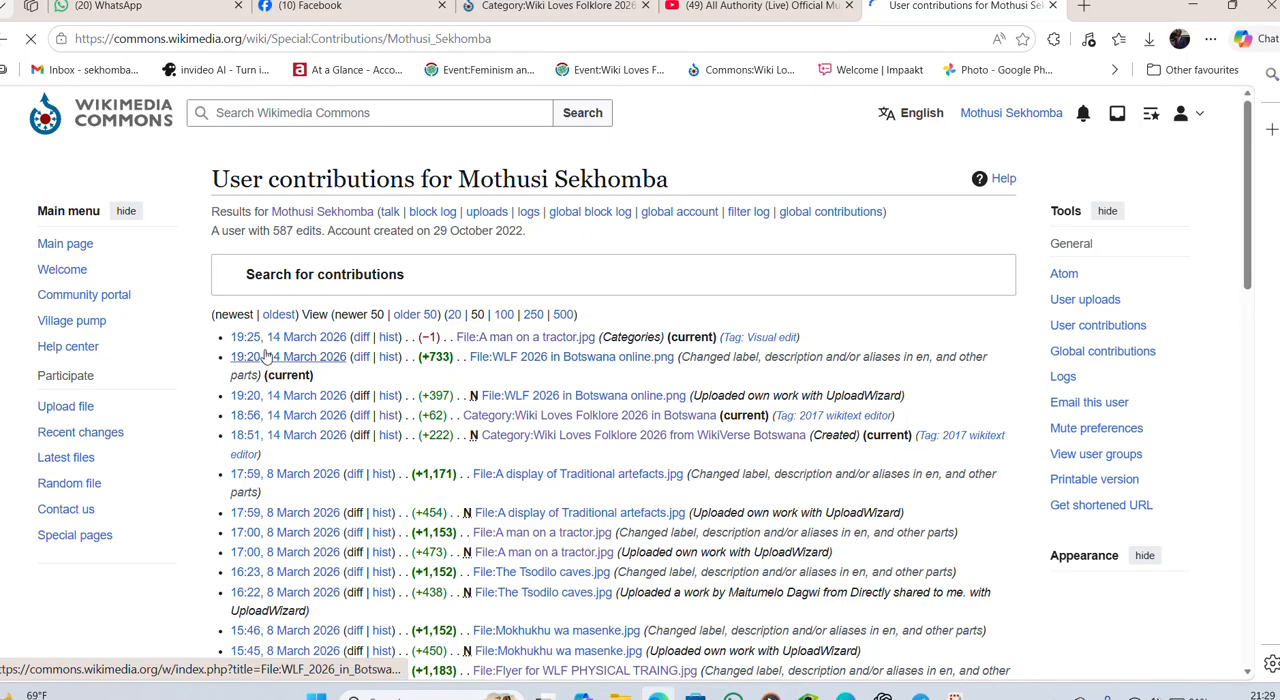
pyautogui.click(1200, 115)
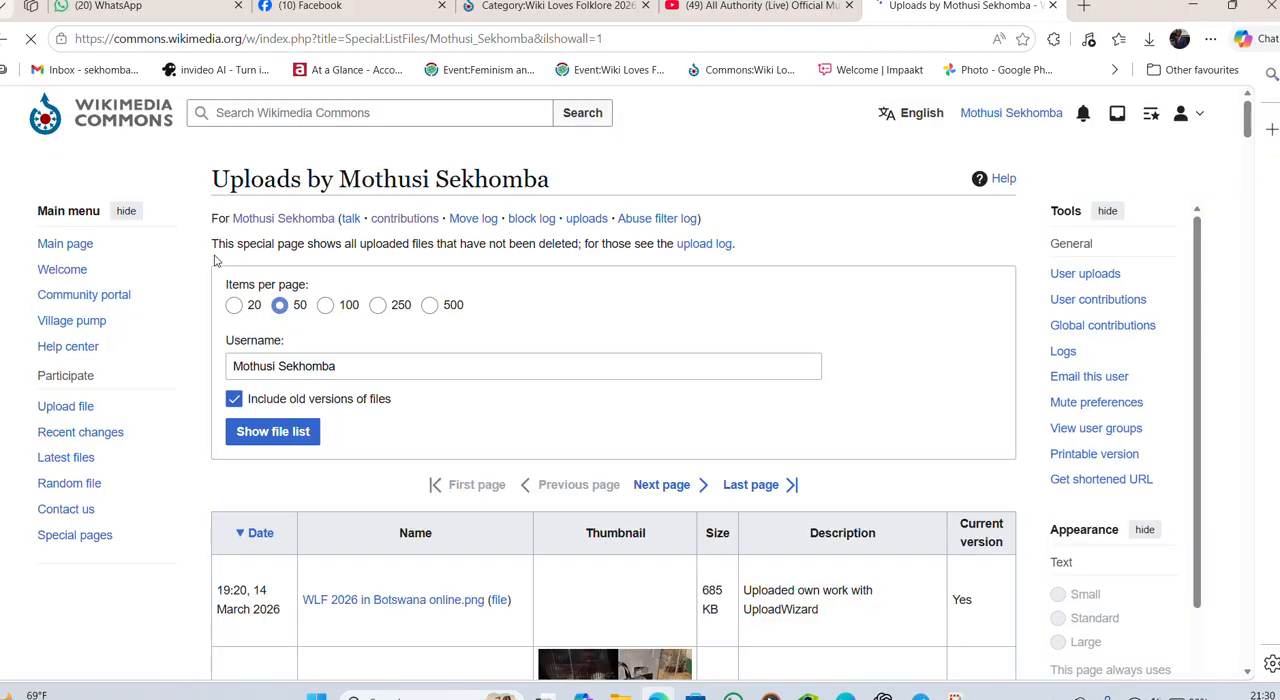
# - Look through the names and thumbnails in the uploaded files list for an image whose categories need editing
pyautogui.scroll(-5, 220, 275)
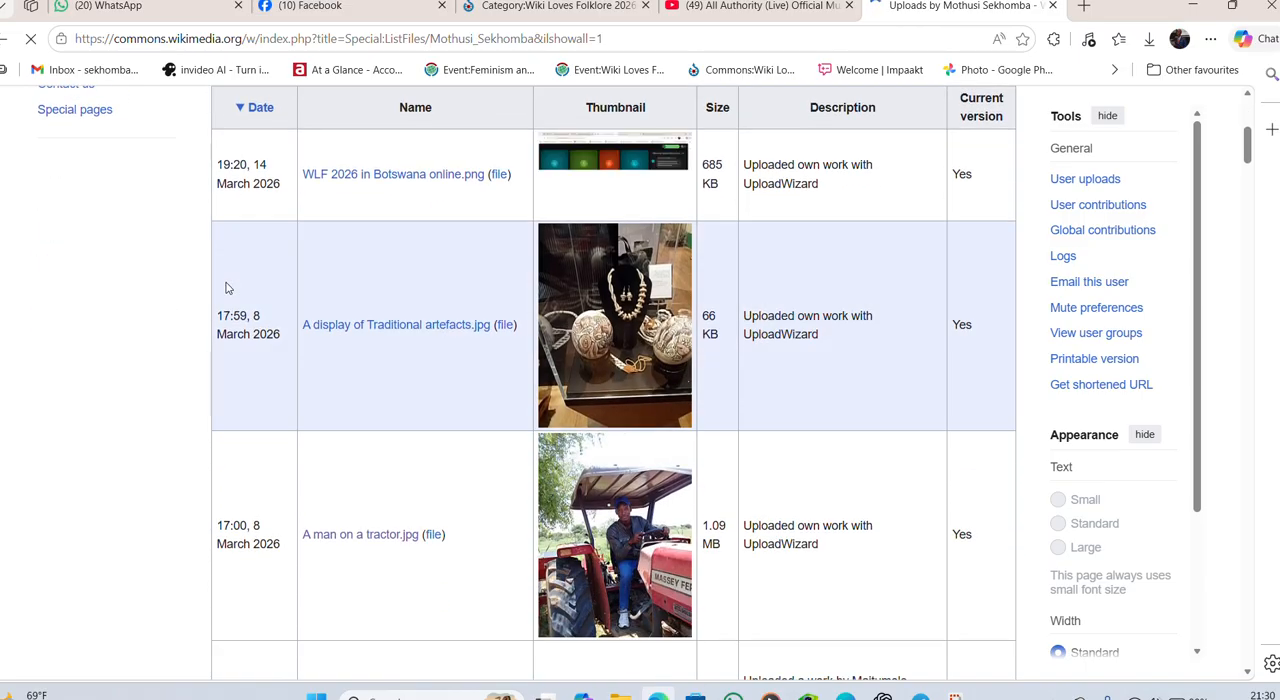
pyautogui.scroll(4, 226, 288)
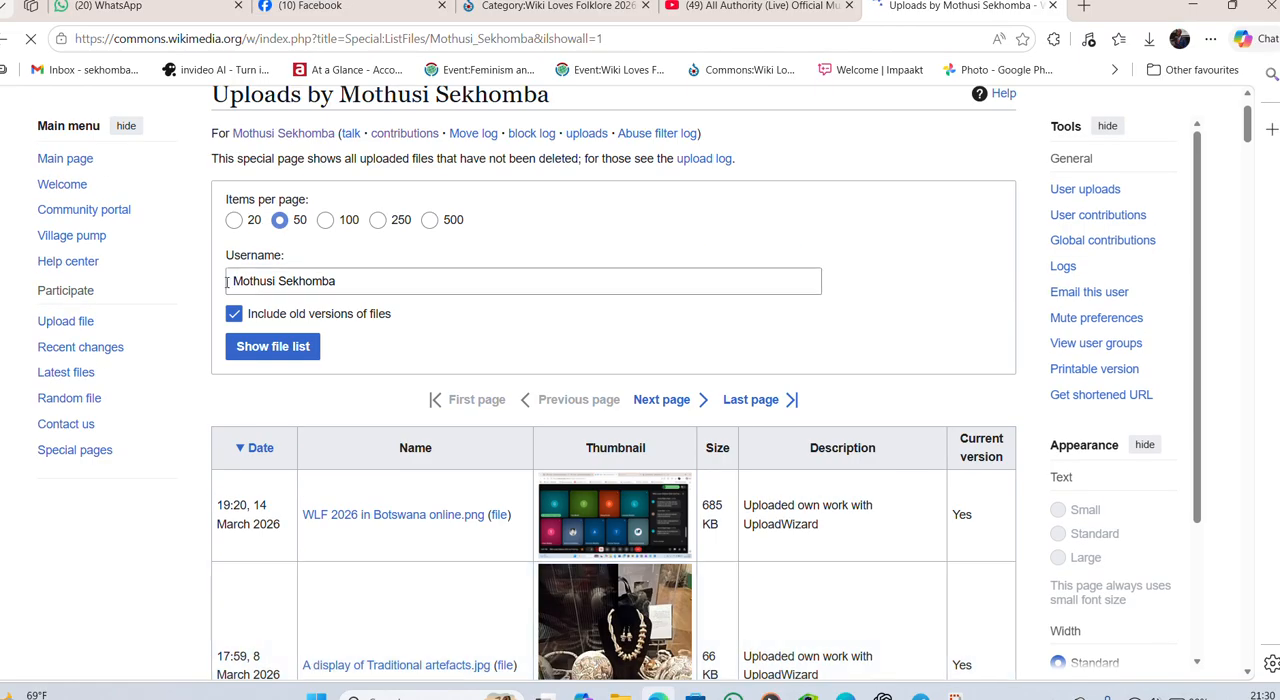
pyautogui.scroll(-2, 227, 282)
pyautogui.scroll(-3, 227, 285)
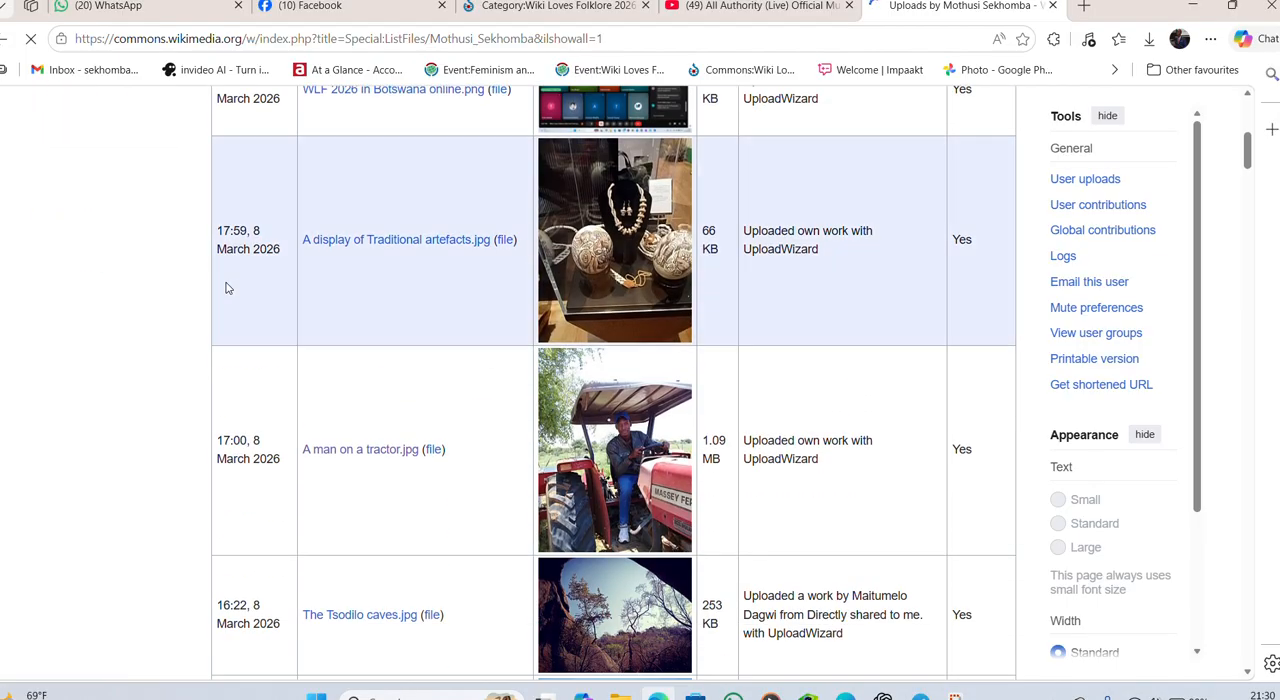
pyautogui.scroll(3, 281, 303)
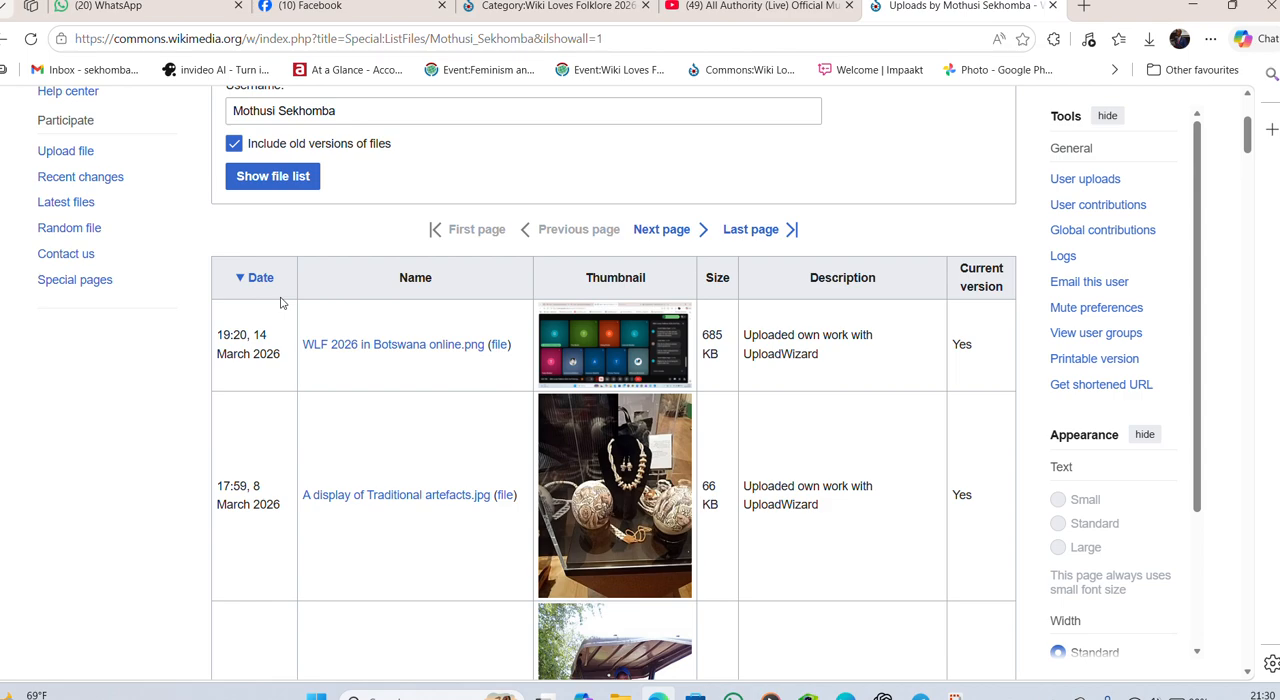
pyautogui.scroll(1, 281, 303)
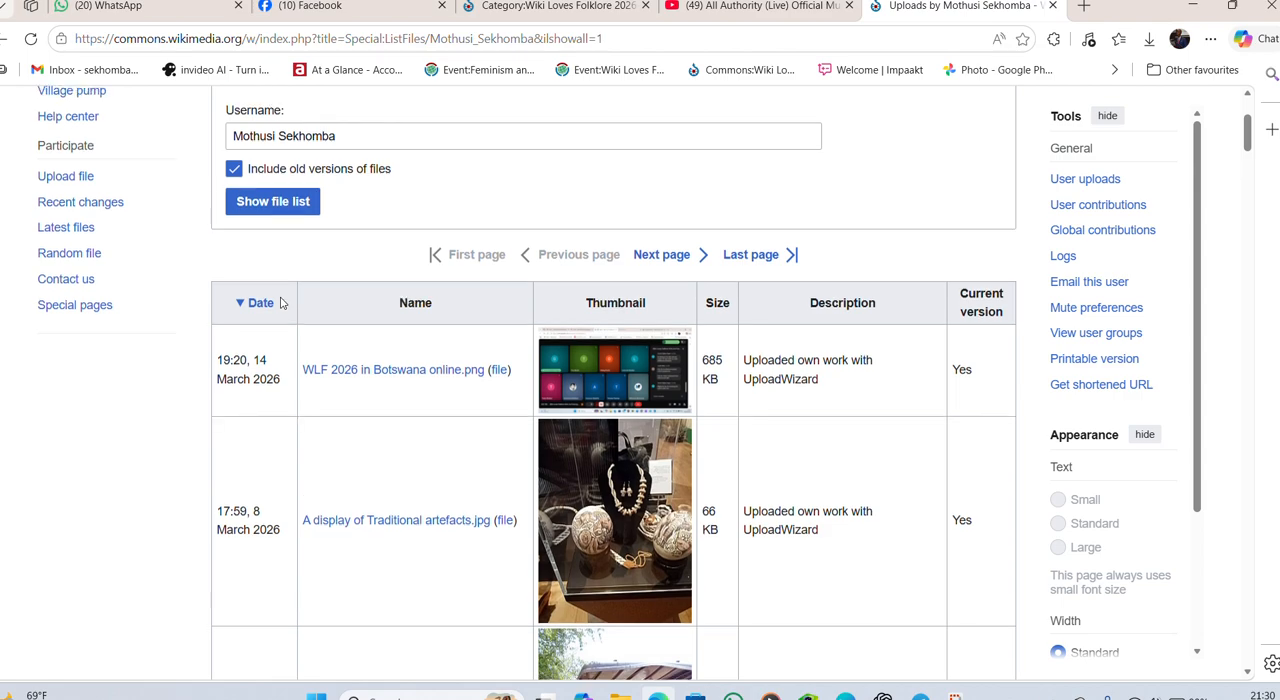
pyautogui.scroll(2, 281, 303)
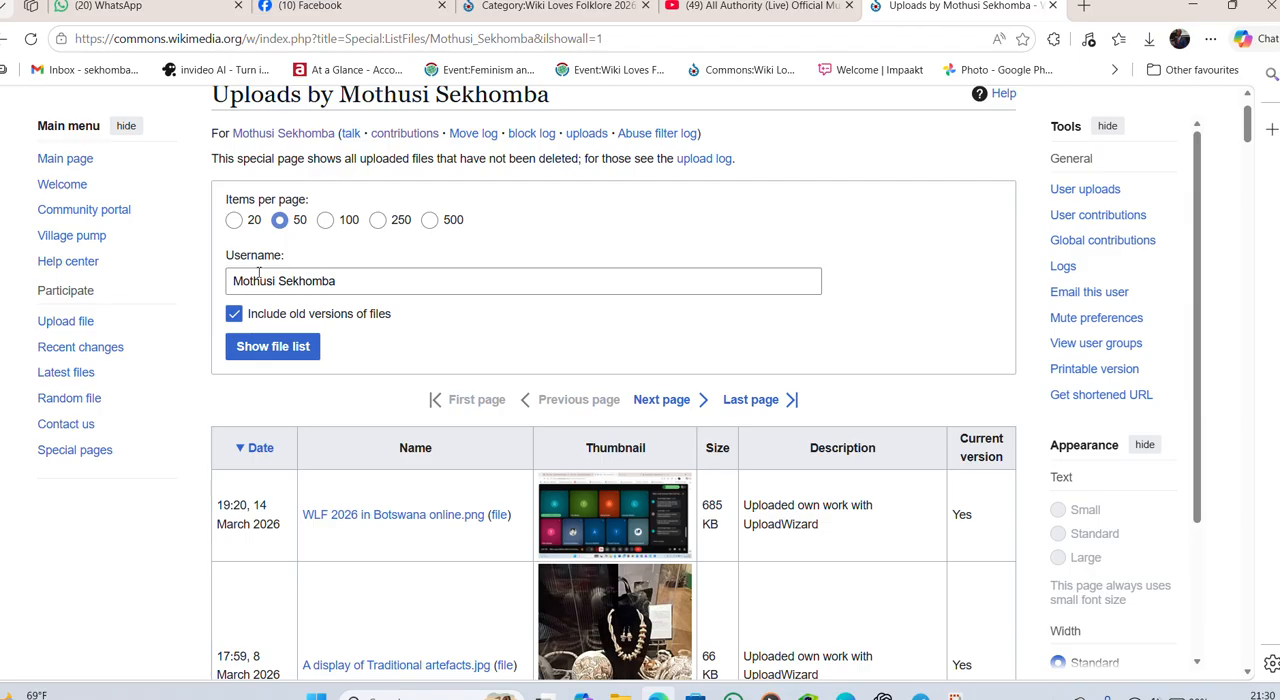
pyautogui.scroll(-2, 258, 275)
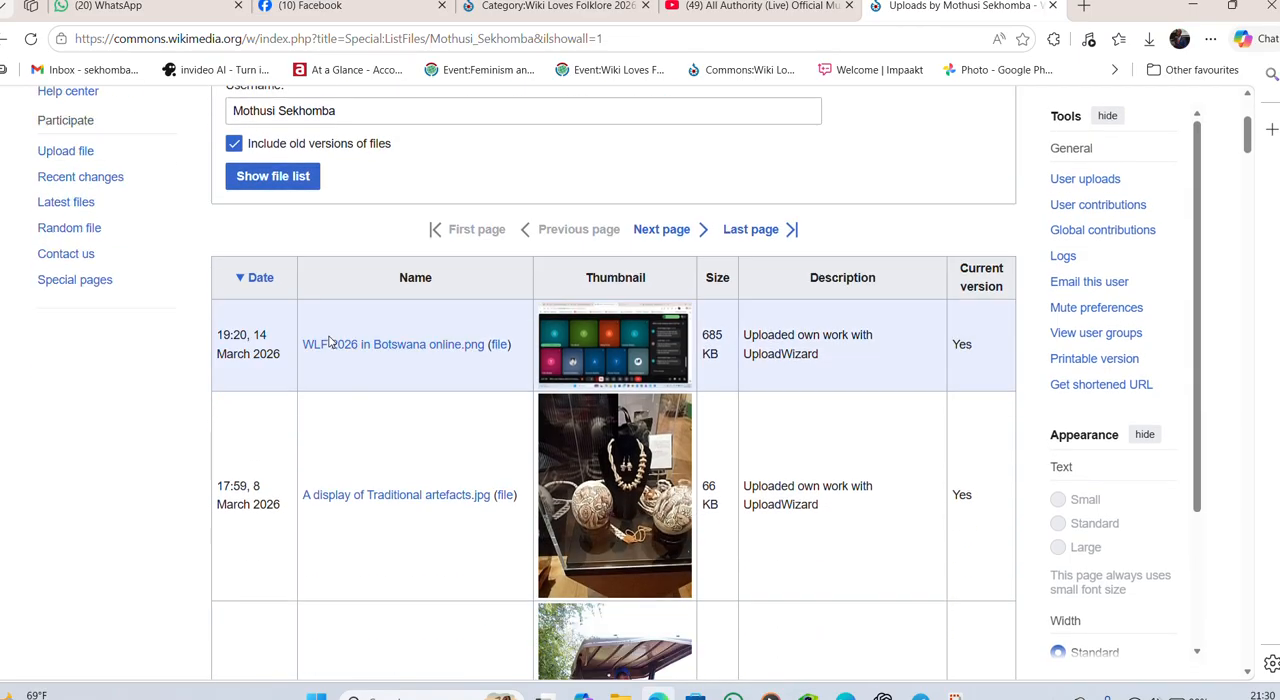
pyautogui.scroll(-2, 330, 342)
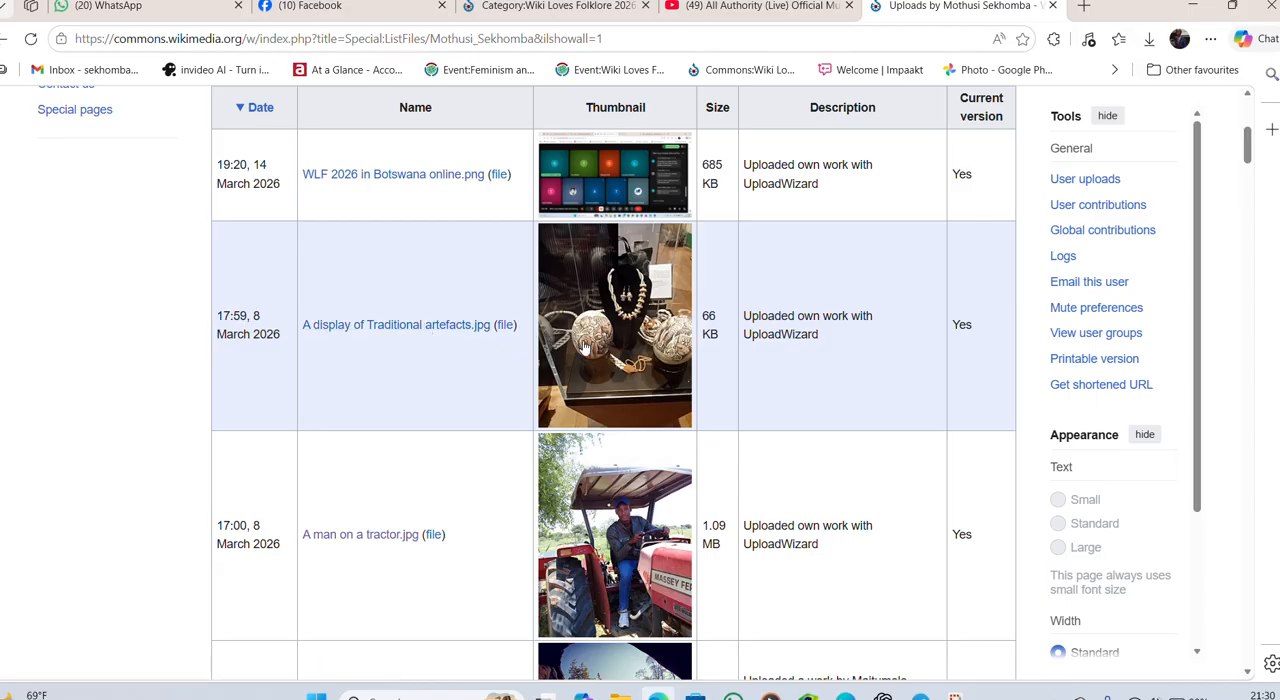
pyautogui.scroll(-2, 634, 362)
pyautogui.scroll(-6, 632, 366)
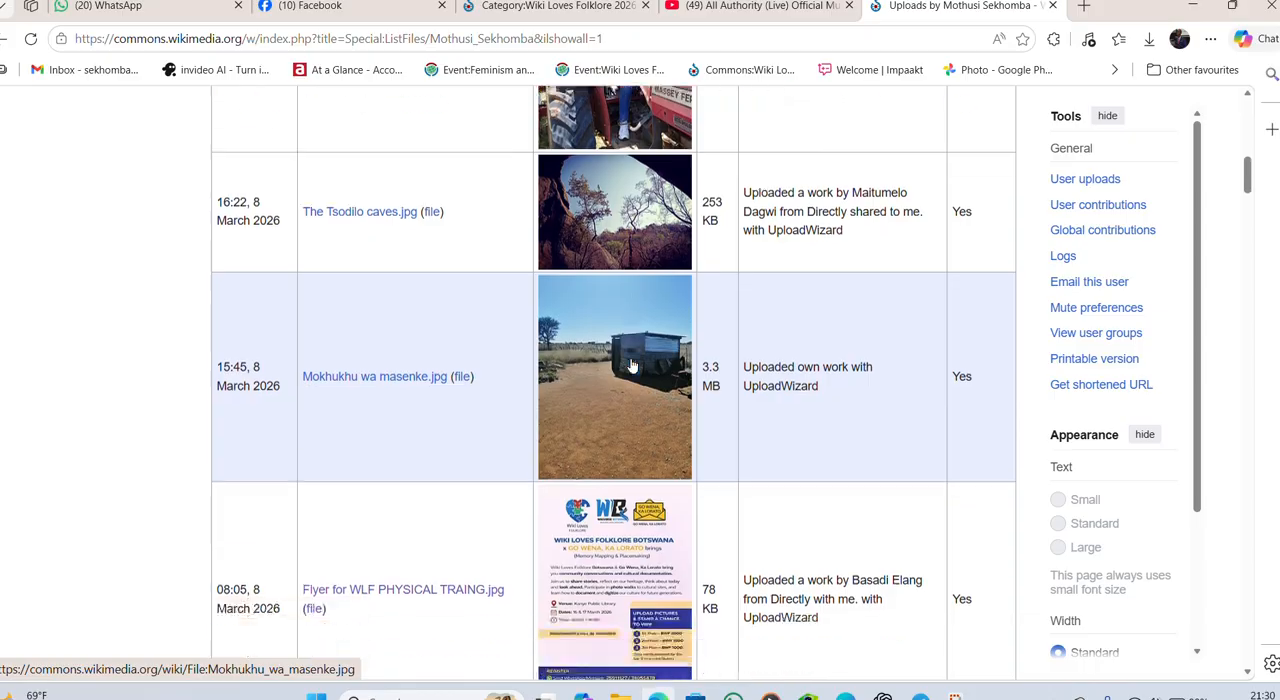
pyautogui.scroll(-5, 632, 366)
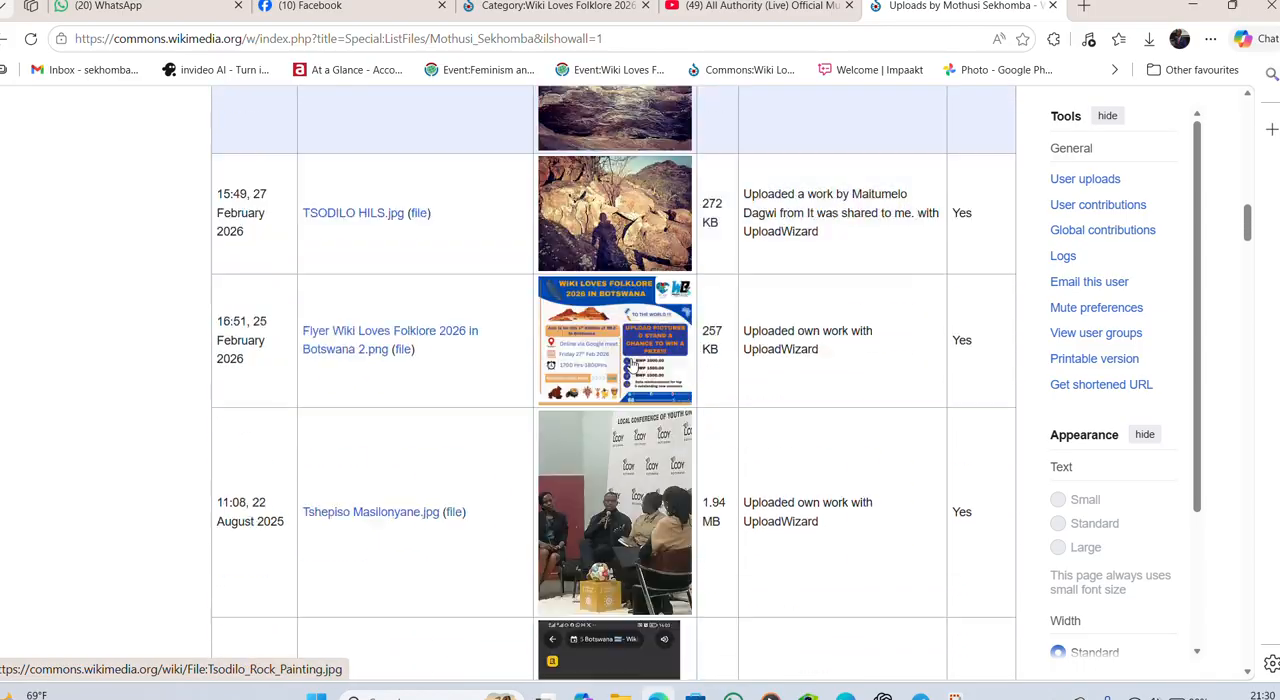
pyautogui.scroll(-1, 632, 366)
pyautogui.scroll(20, 632, 366)
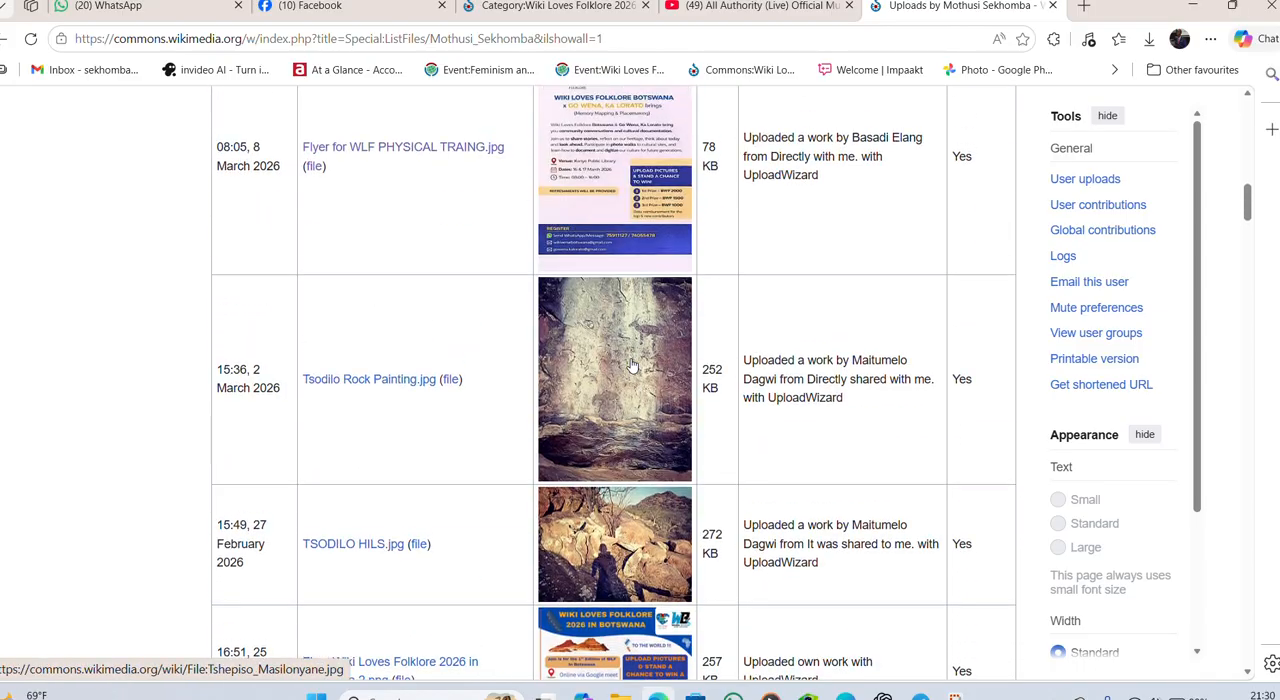
pyautogui.scroll(1, 632, 366)
pyautogui.scroll(-3, 632, 366)
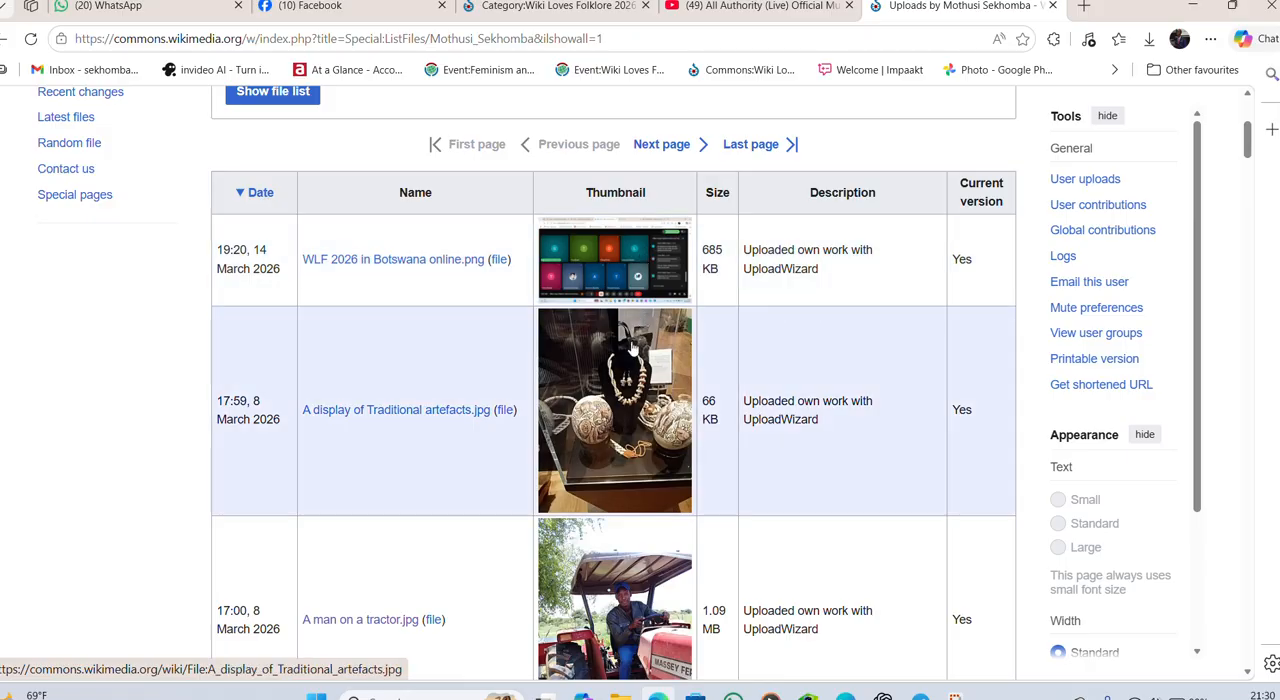
# - Open the file page of "A display of Traditional artefacts.jpg" and look over its contents
pyautogui.click(619, 424)
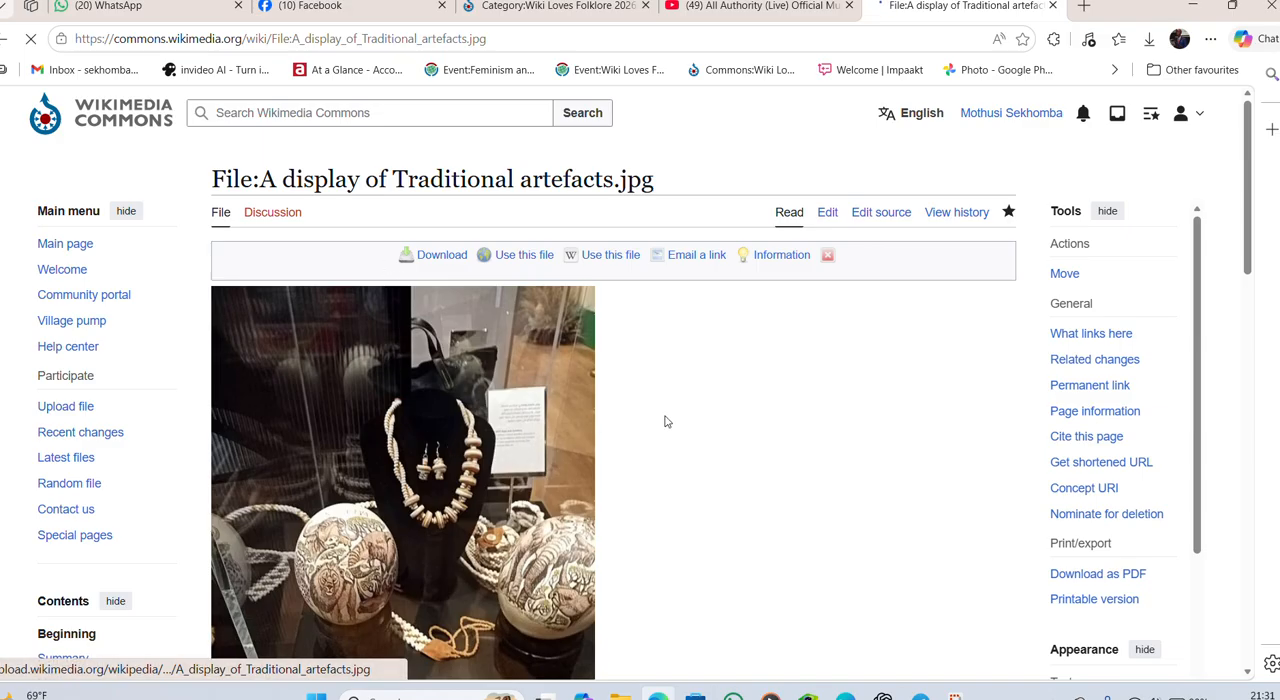
pyautogui.scroll(-2, 665, 425)
pyautogui.scroll(-4, 660, 443)
pyautogui.scroll(5, 660, 443)
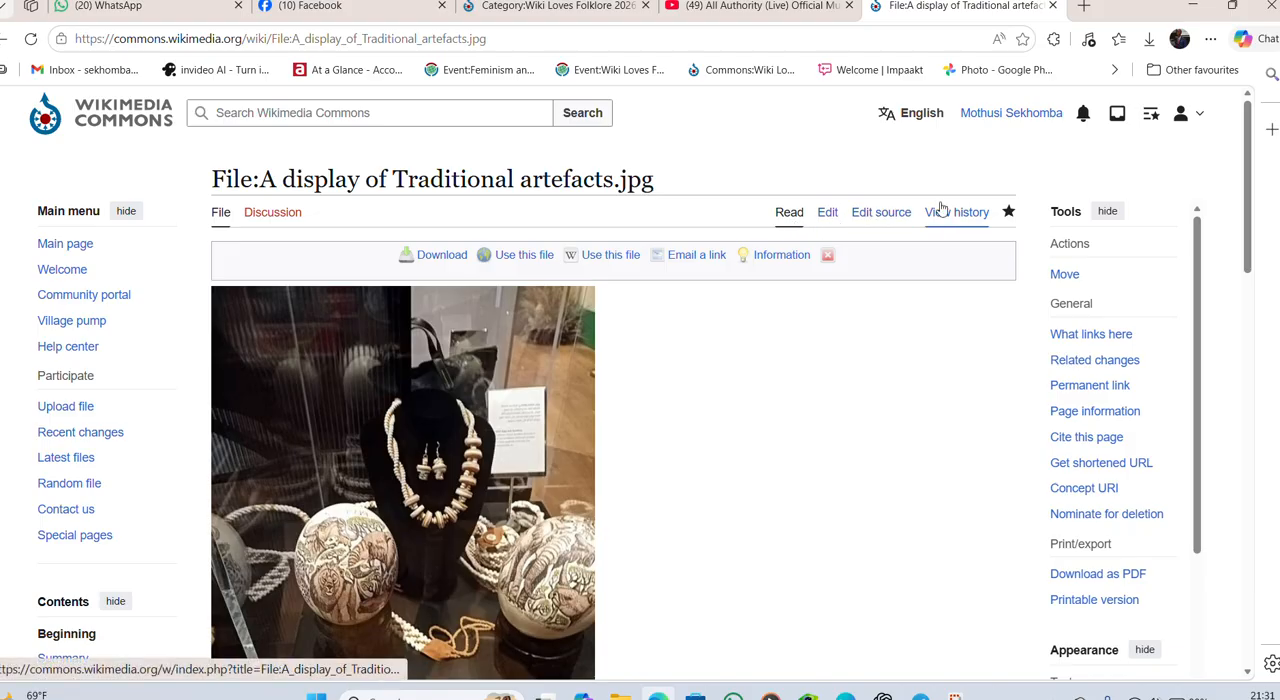
# - Open the artefacts file page for visual editing and review its summary, licensing and category sections
pyautogui.click(828, 213)
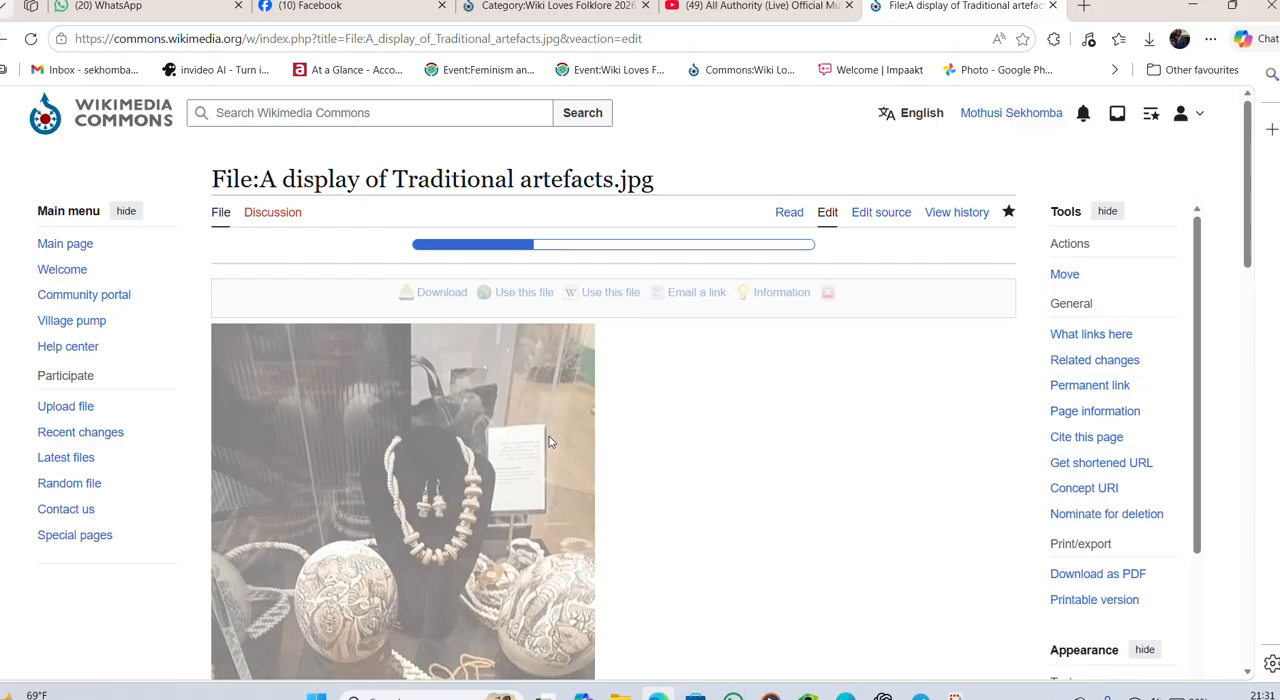
pyautogui.scroll(-3, 624, 433)
pyautogui.scroll(2, 620, 435)
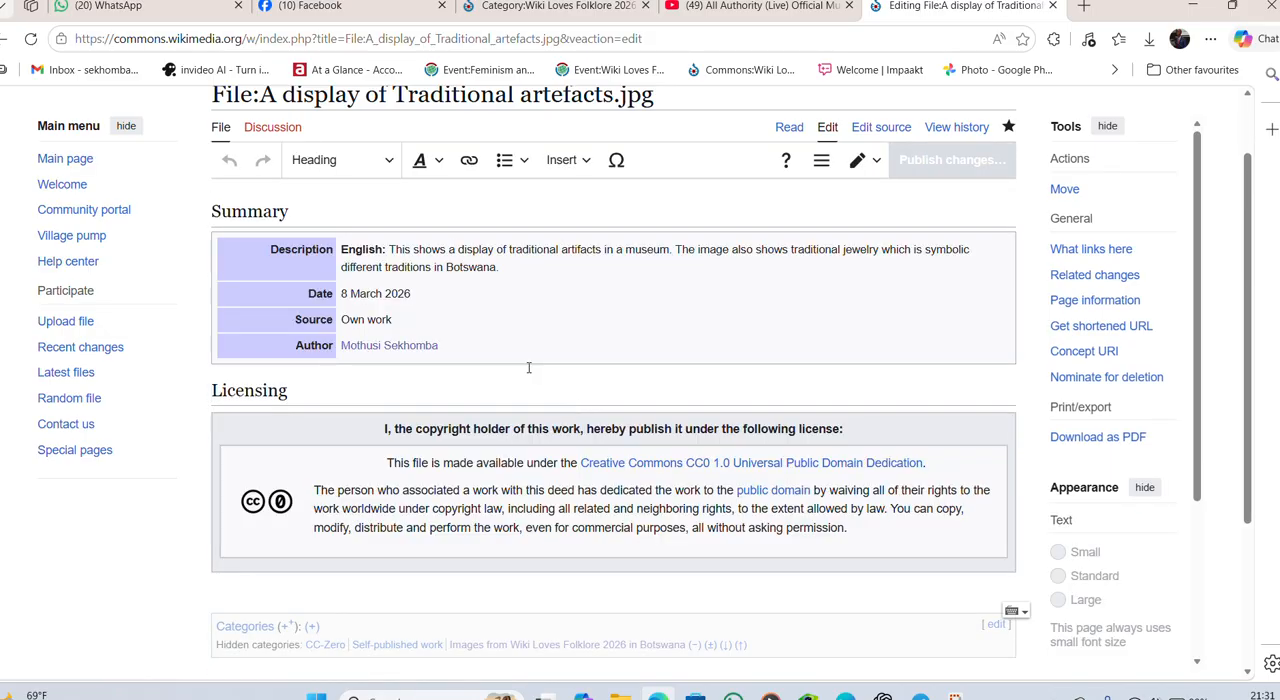
pyautogui.scroll(-2, 529, 368)
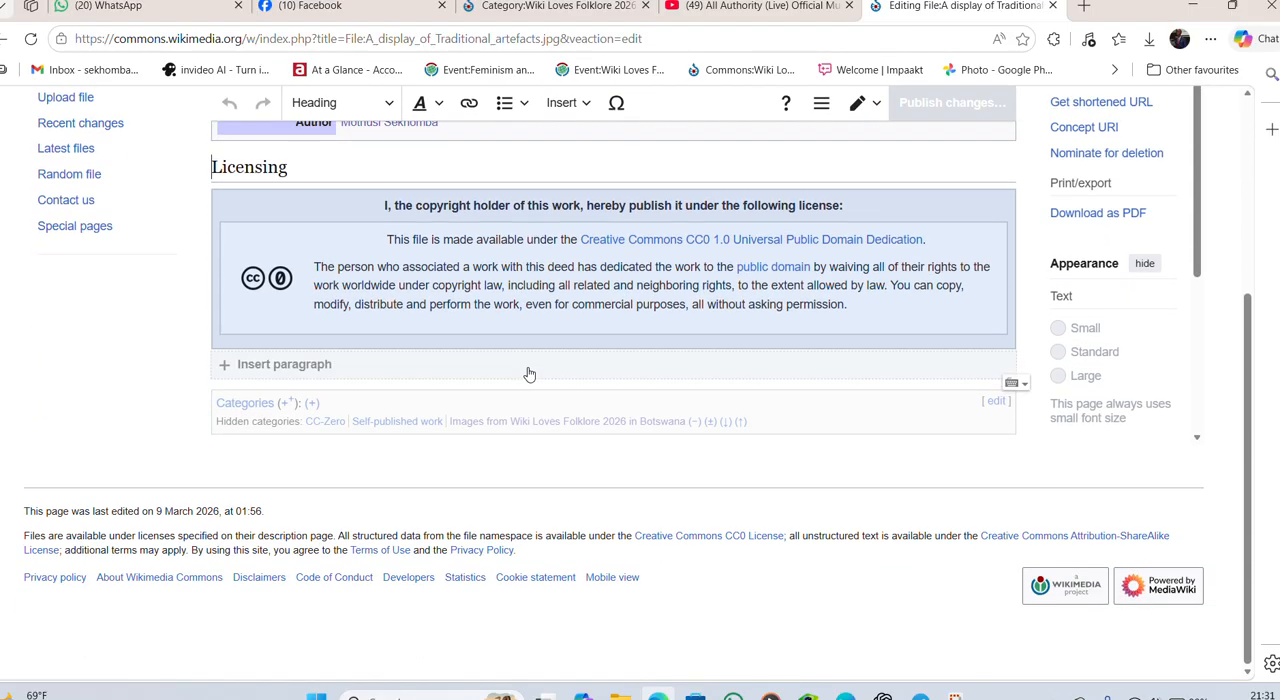
pyautogui.scroll(3, 527, 371)
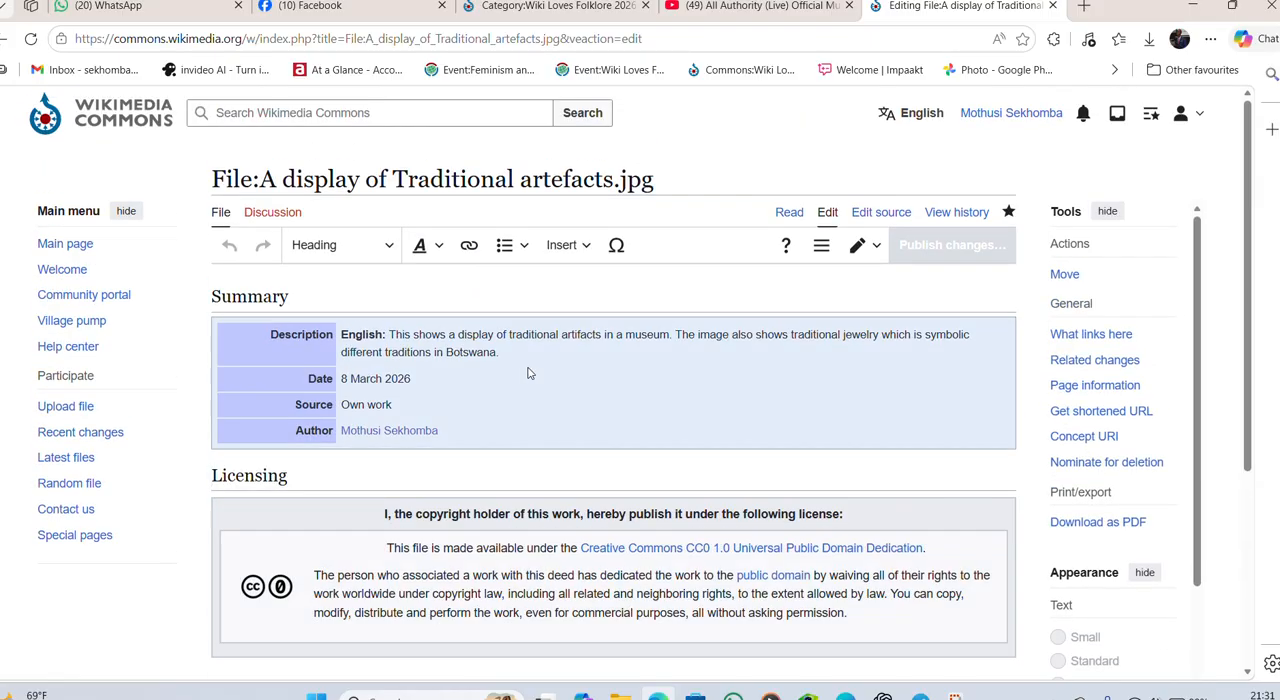
pyautogui.scroll(-1, 529, 372)
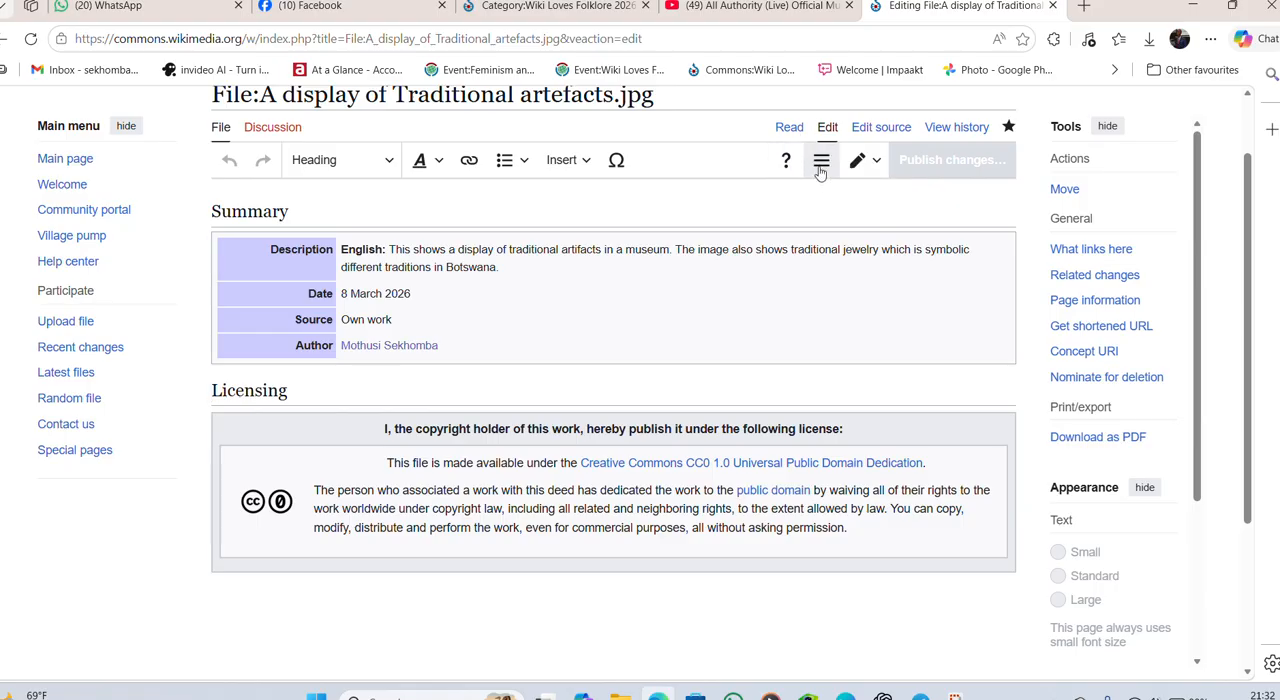
# - Add the existing category "Wiki Loves Folklore 2026 from WikiVerse Botswana" to the page's categories
pyautogui.click(821, 168)
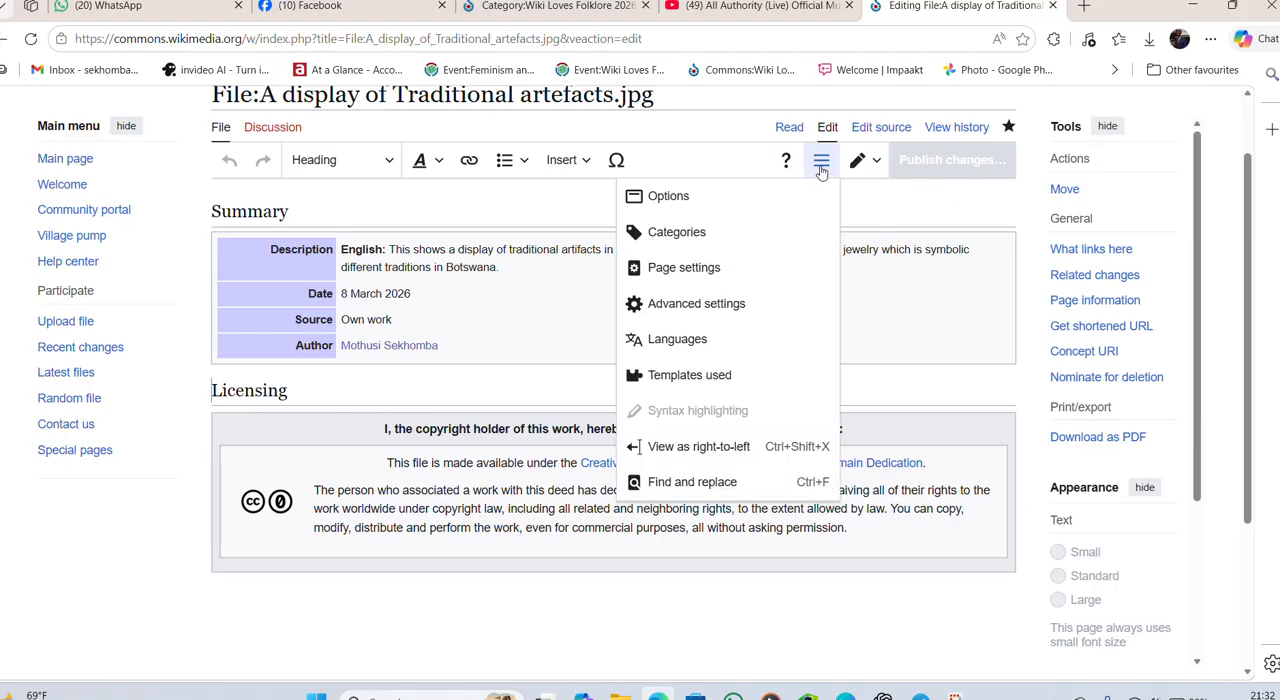
pyautogui.click(676, 236)
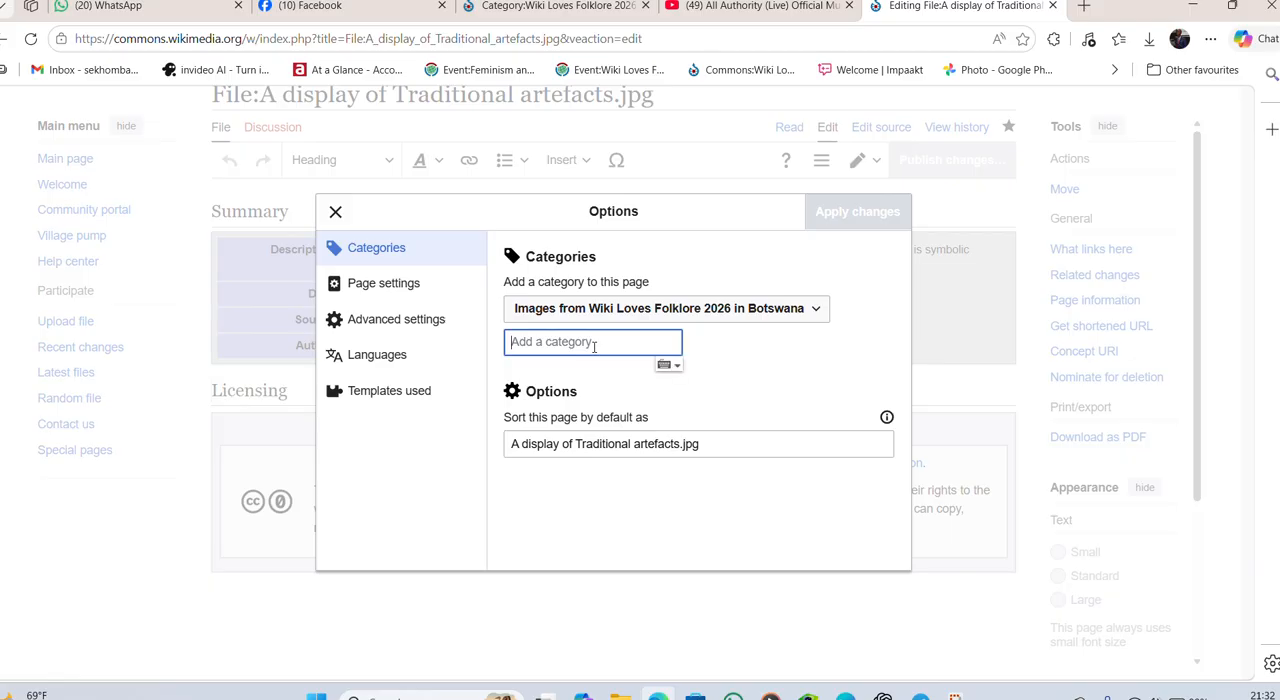
pyautogui.write('W')
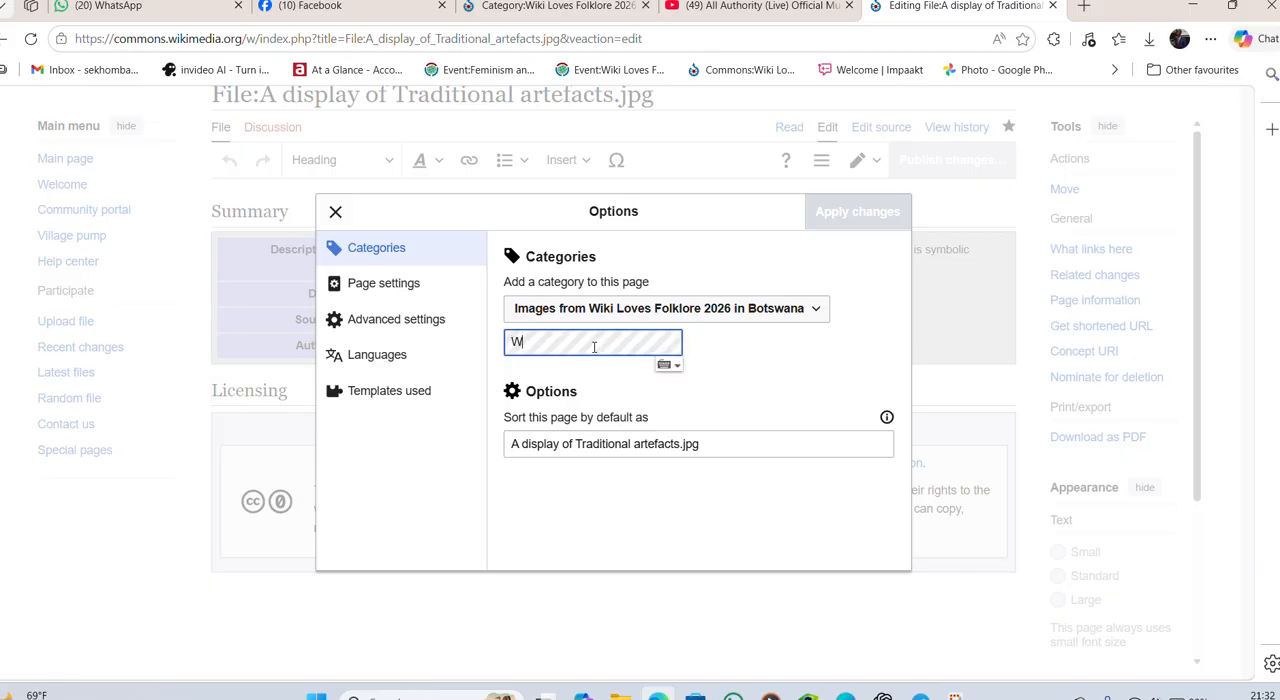
pyautogui.write('iki Loves ')
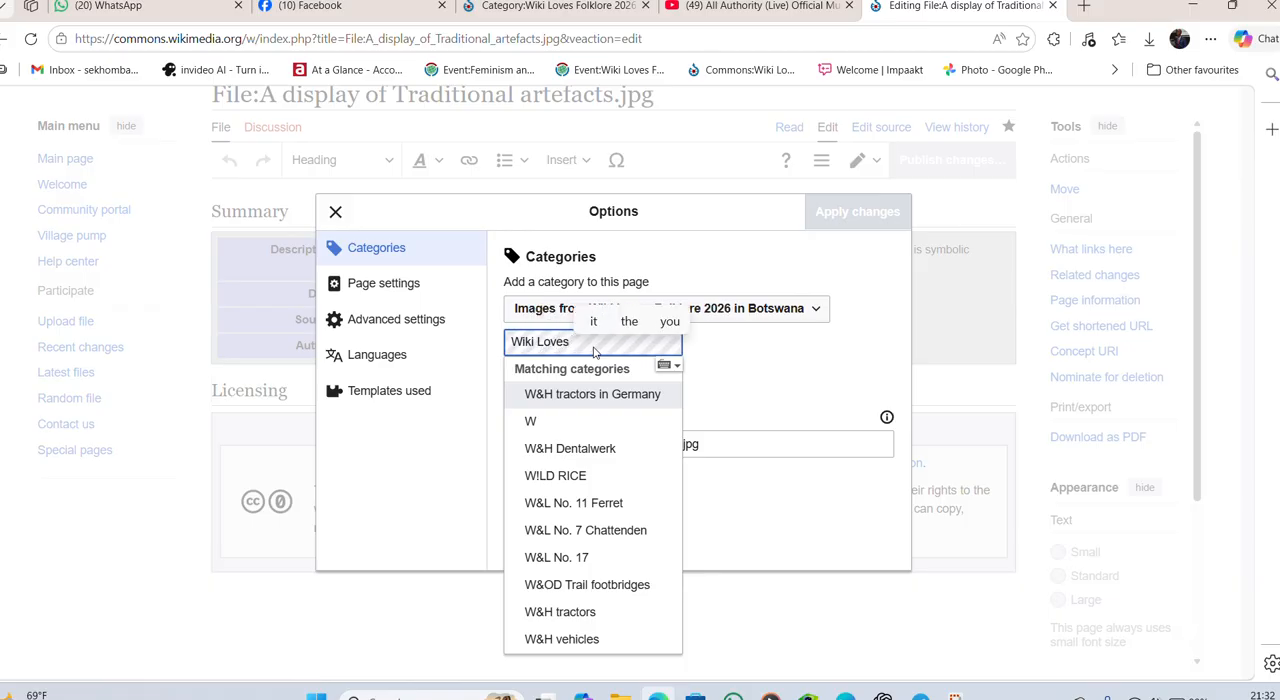
pyautogui.write('Folkl')
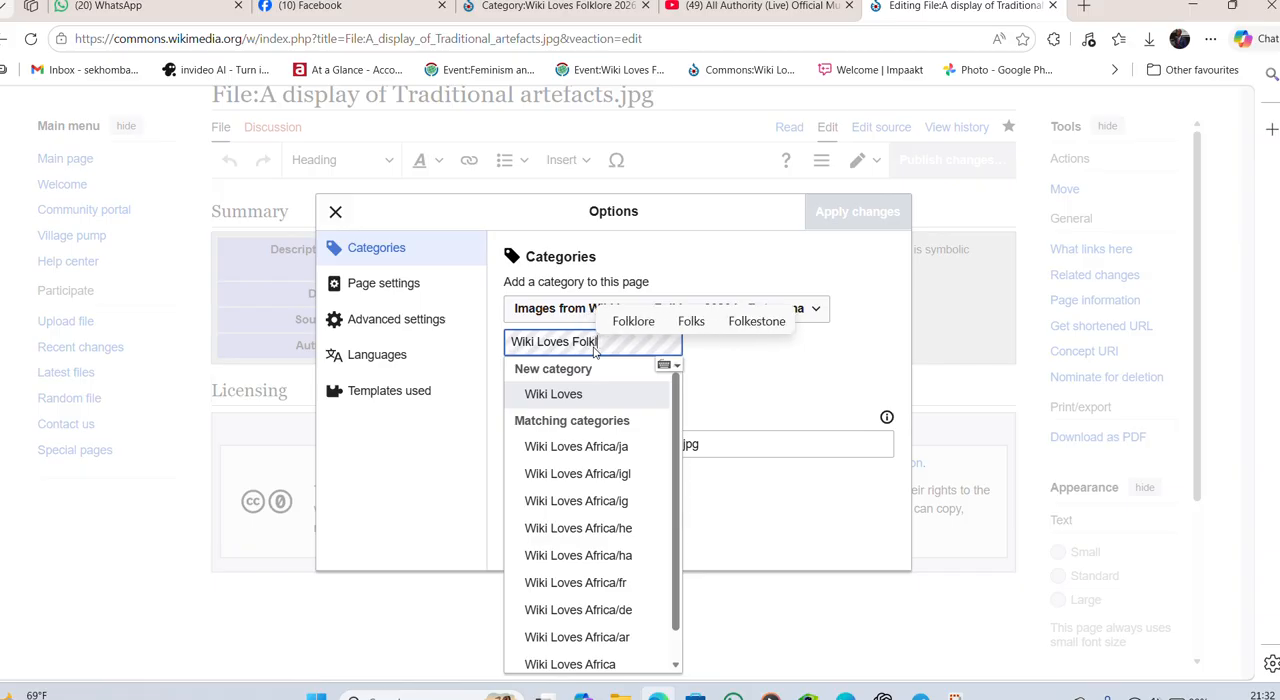
pyautogui.write('ore 202')
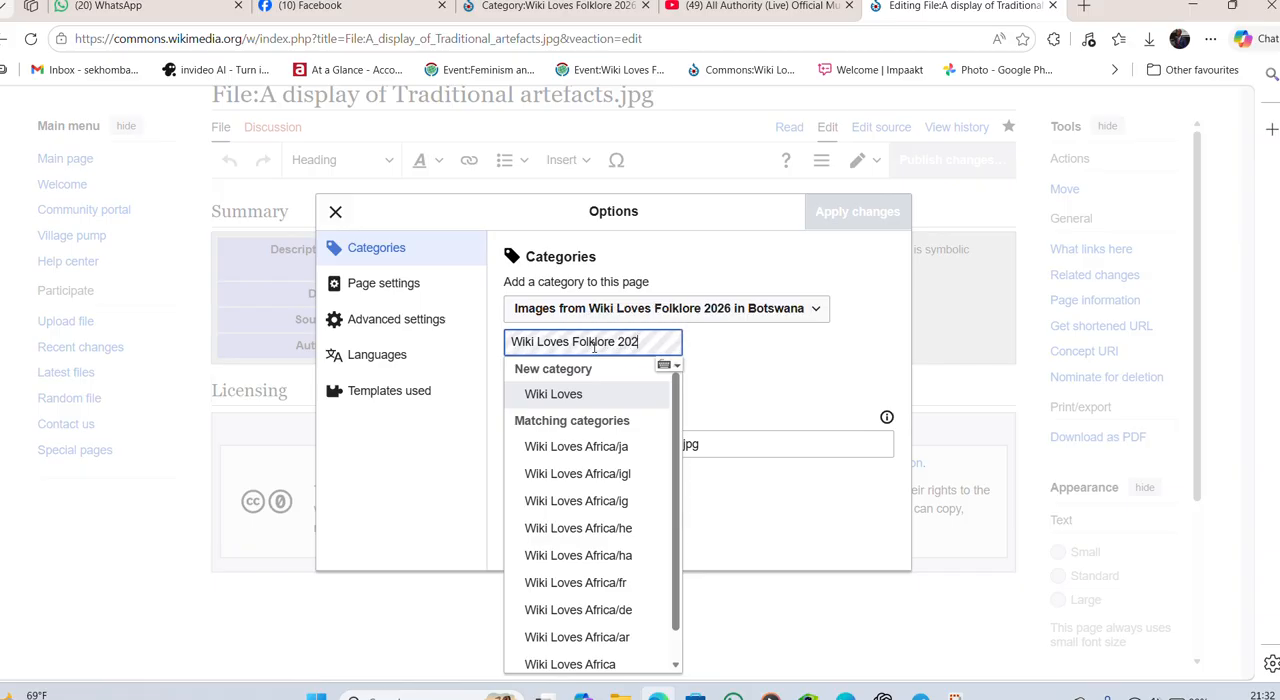
pyautogui.write('6 from')
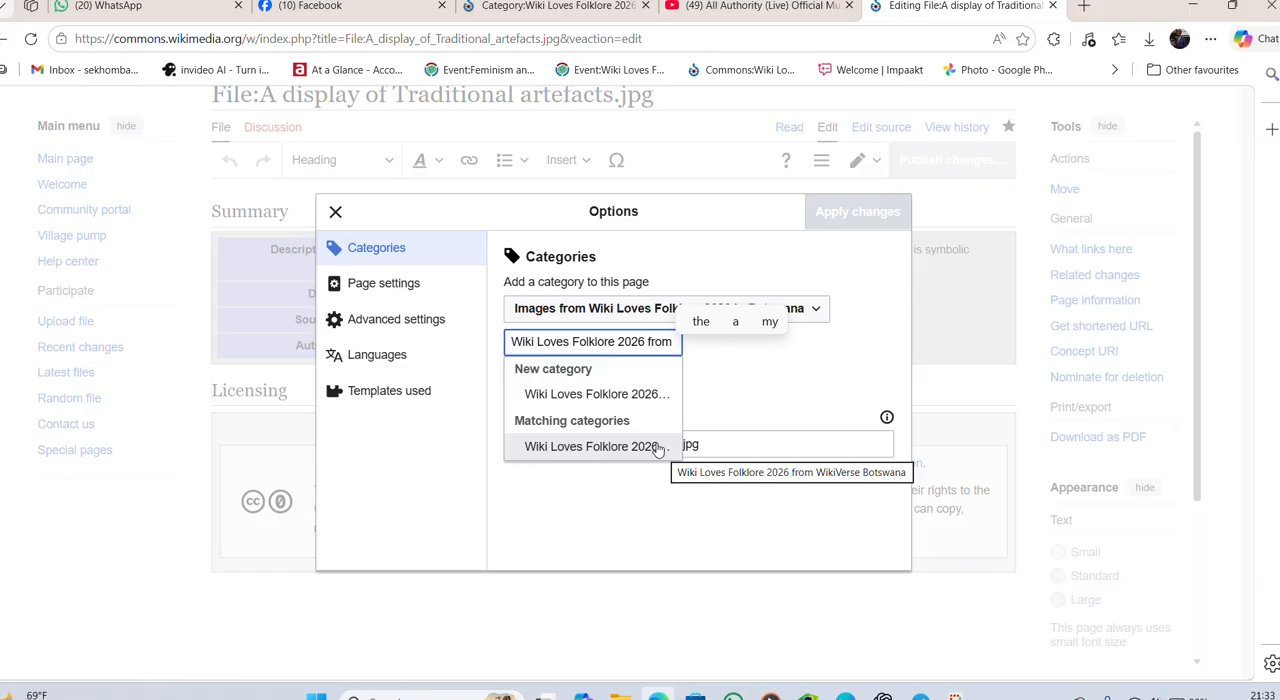
pyautogui.click(657, 447)
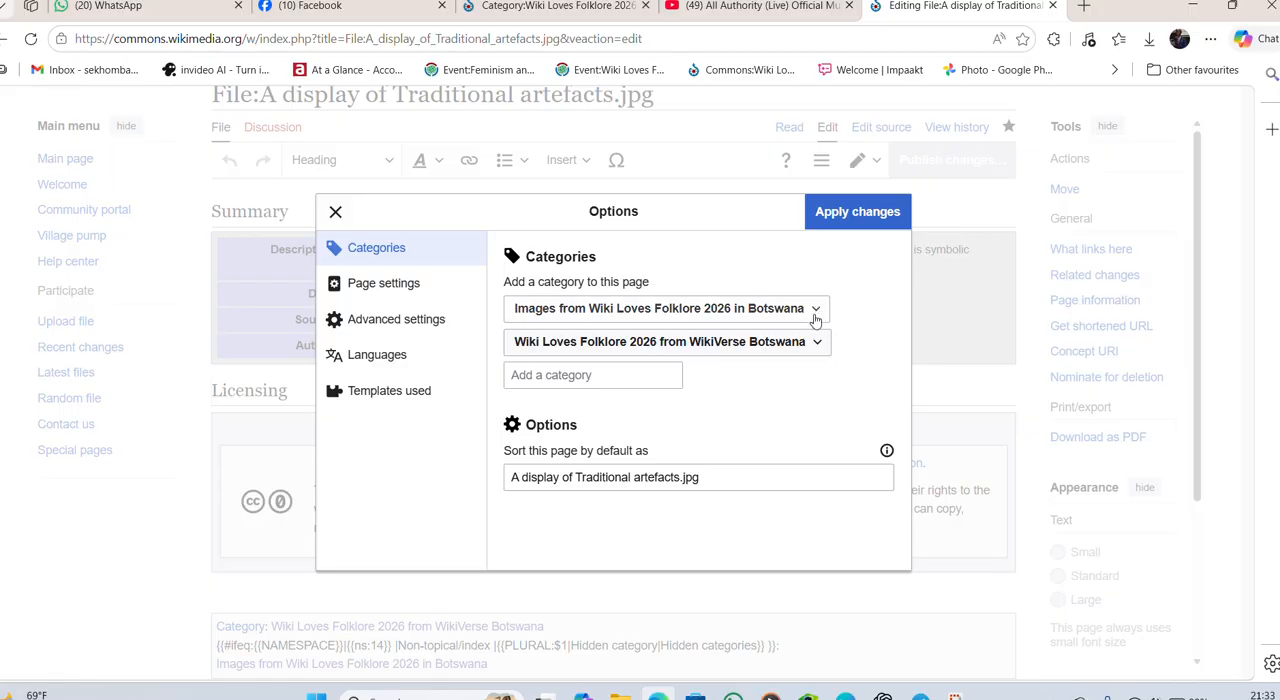
# - Remove the category "Images from Wiki Loves Folklore 2026 in Botswana" from the page's categories
pyautogui.click(815, 311)
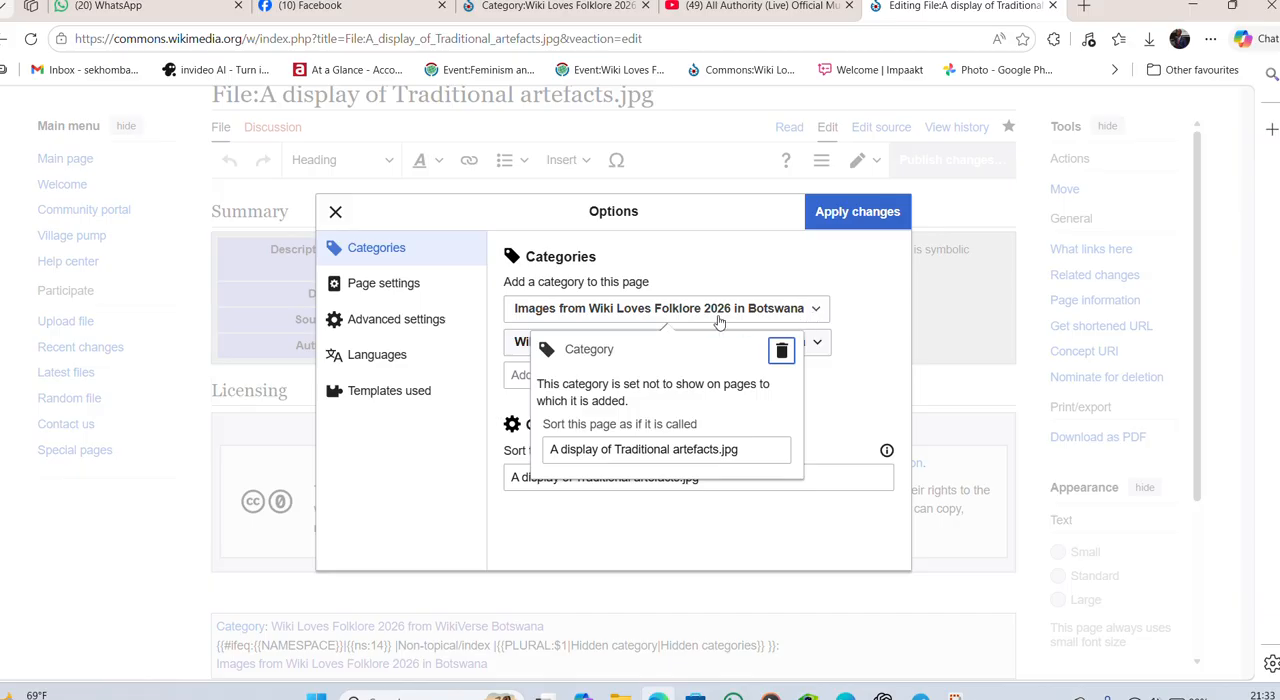
pyautogui.click(782, 351)
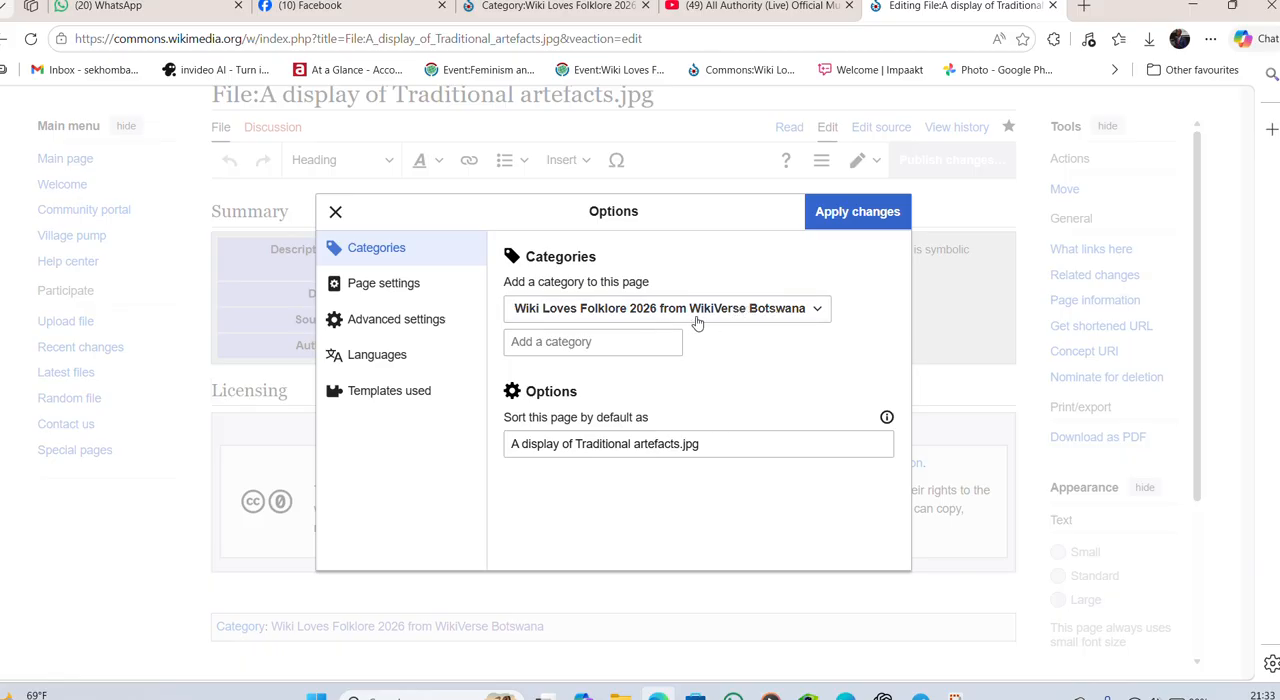
pyautogui.click(655, 345)
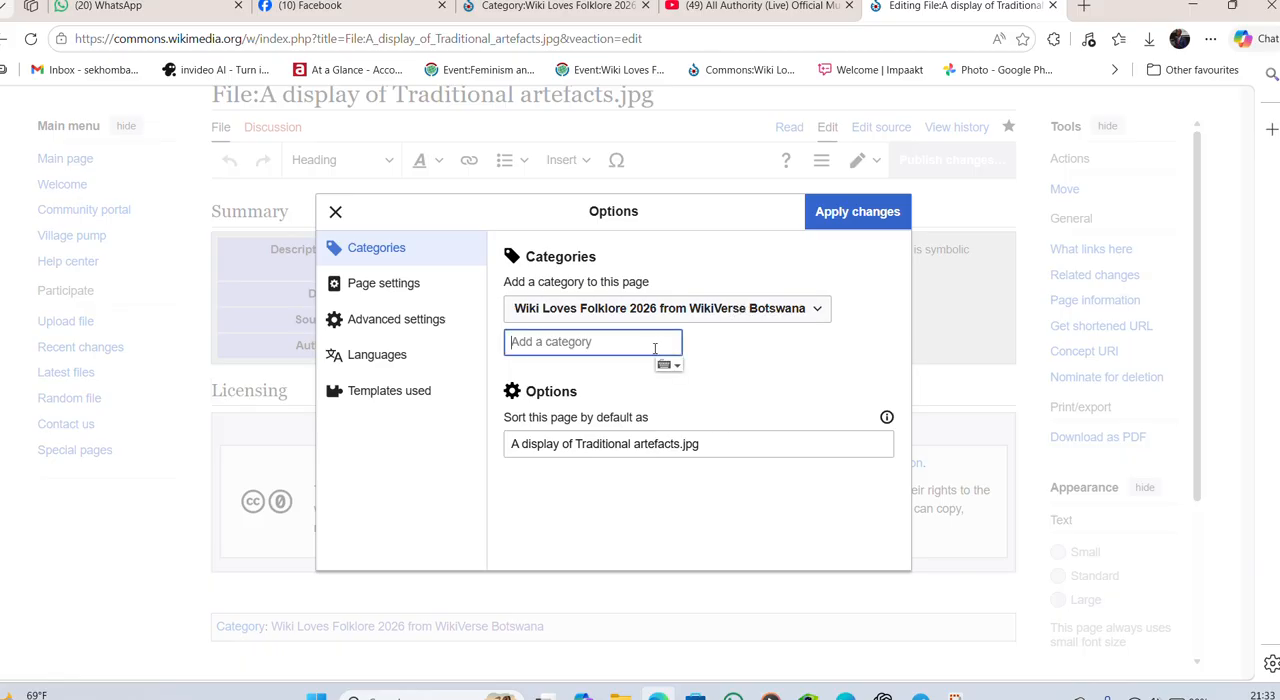
pyautogui.write('Wiki')
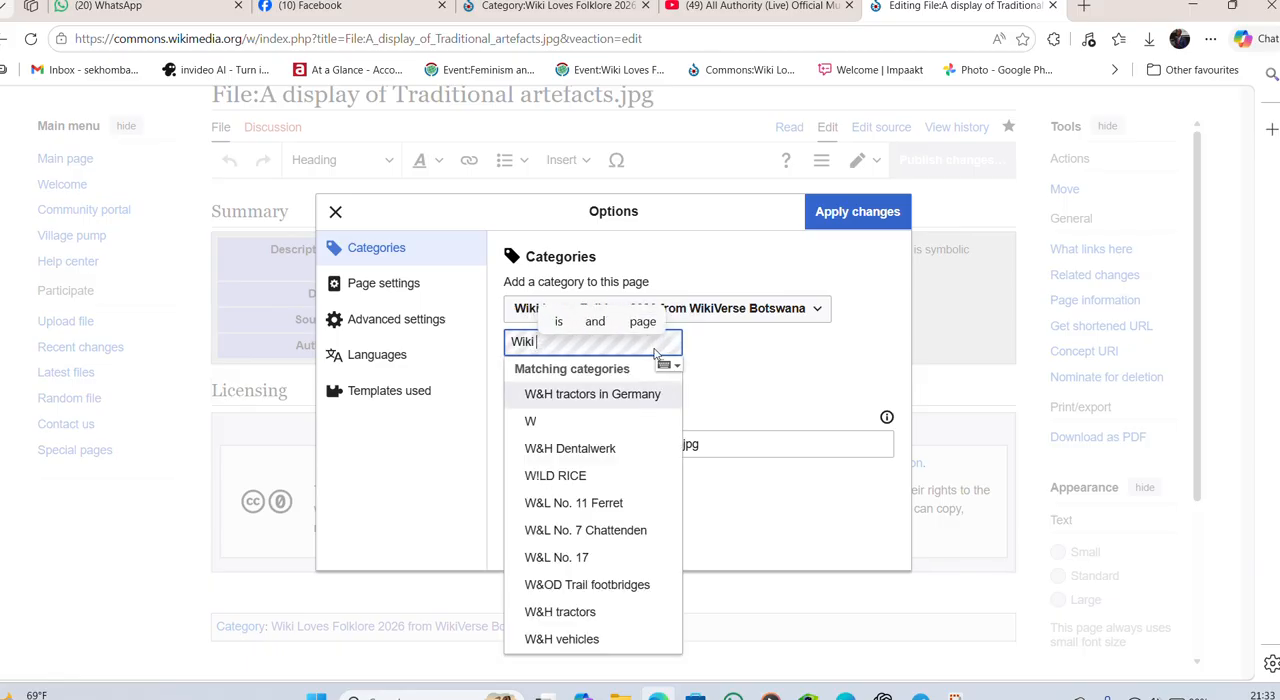
pyautogui.write(' Loves F')
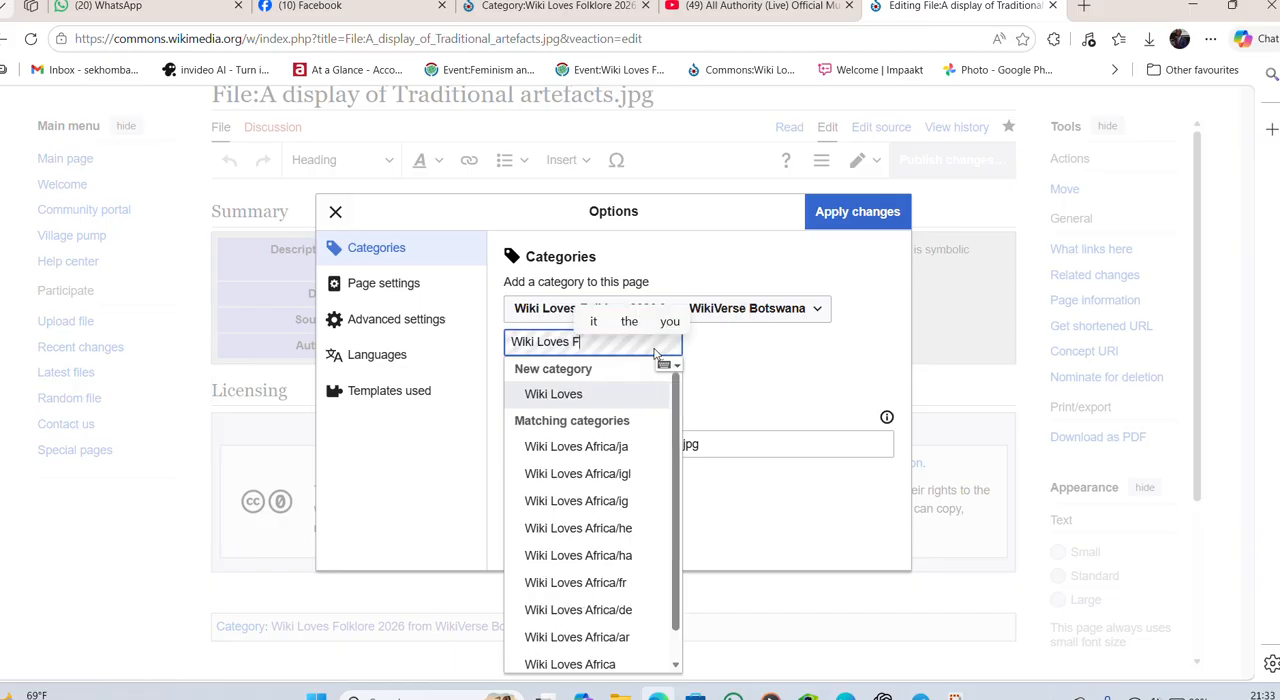
pyautogui.write('olklore 202')
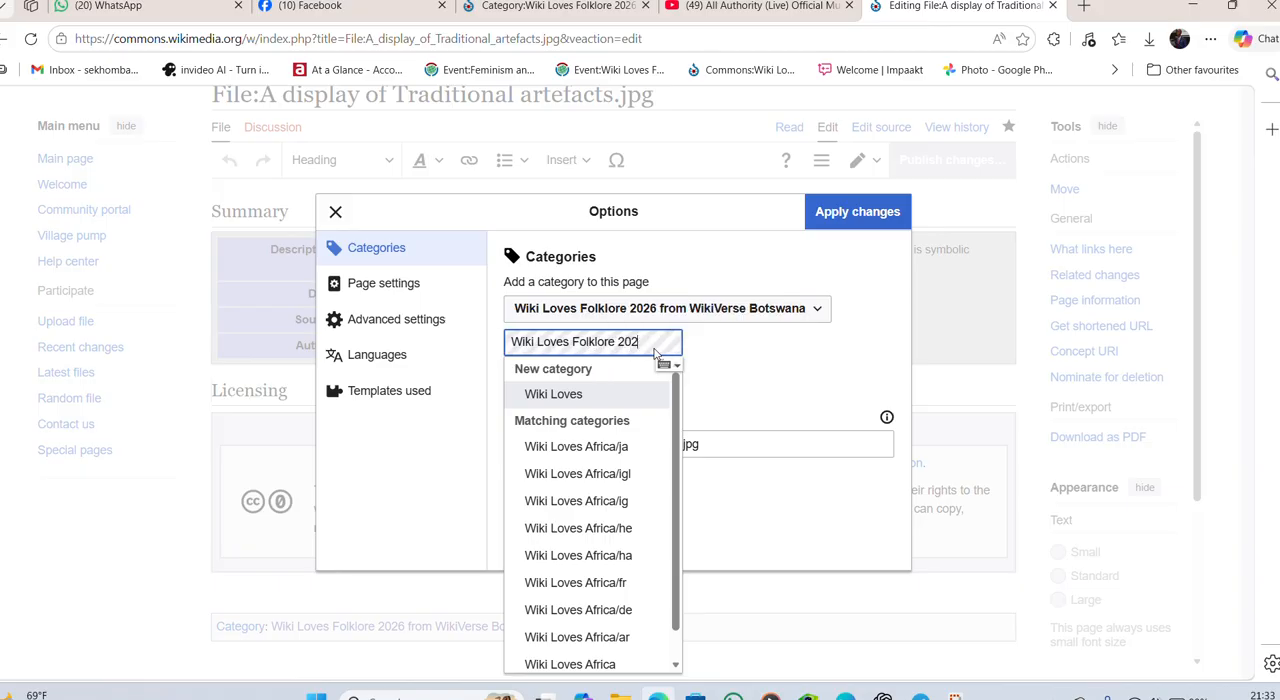
pyautogui.write('6')
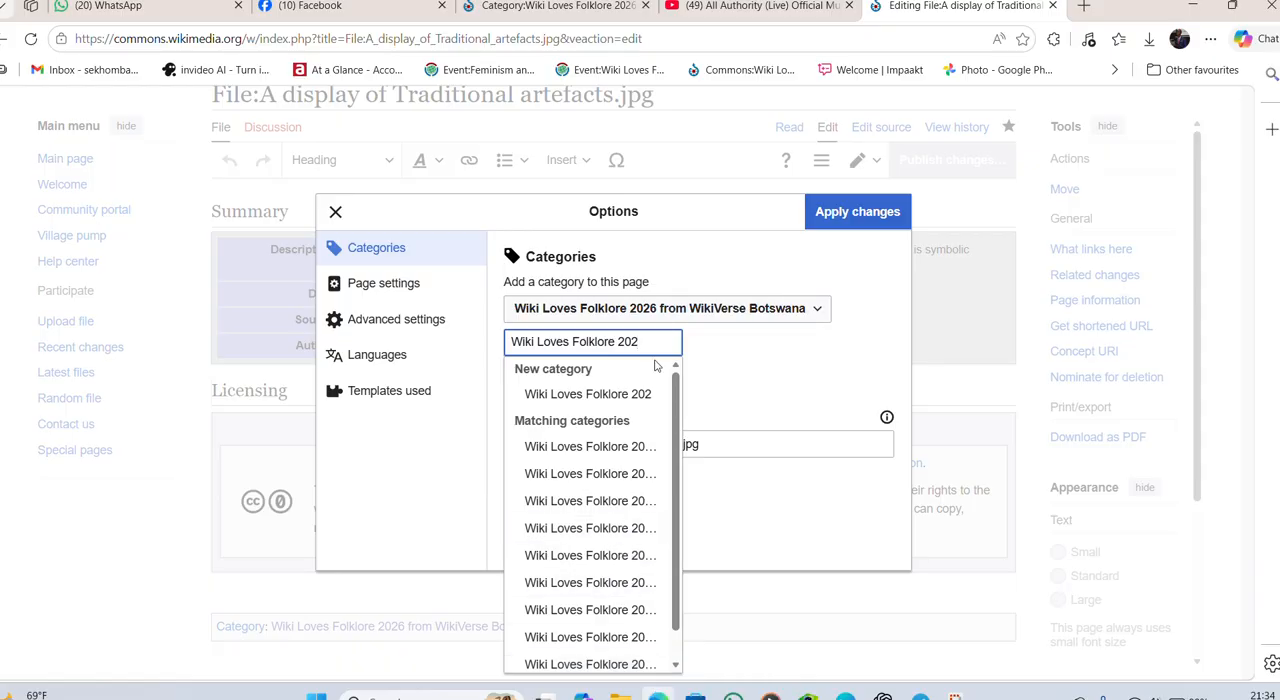
pyautogui.write('6')
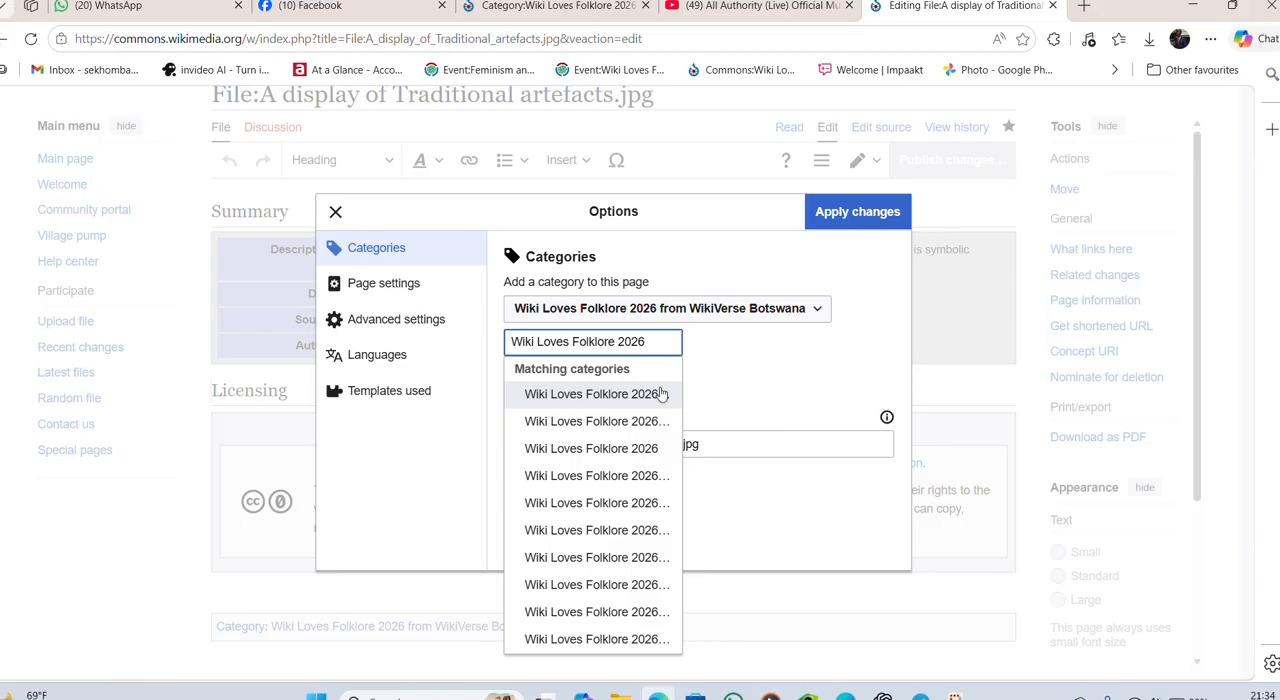
pyautogui.click(662, 394)
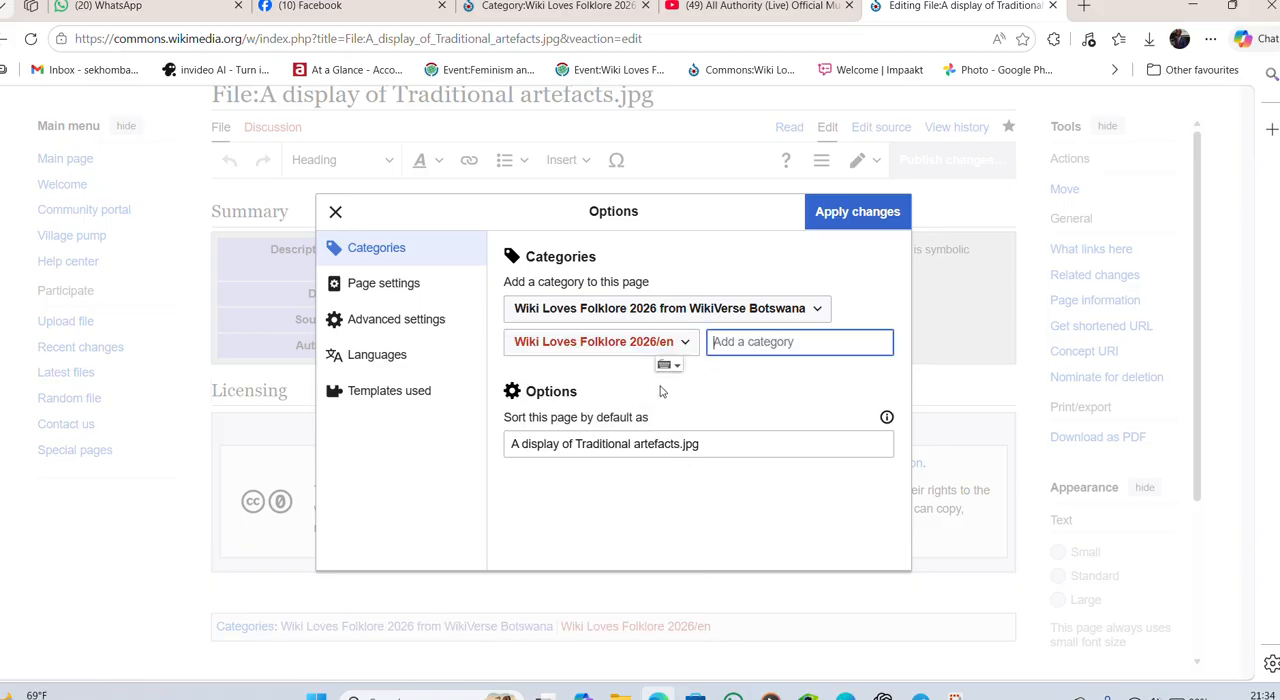
pyautogui.click(684, 342)
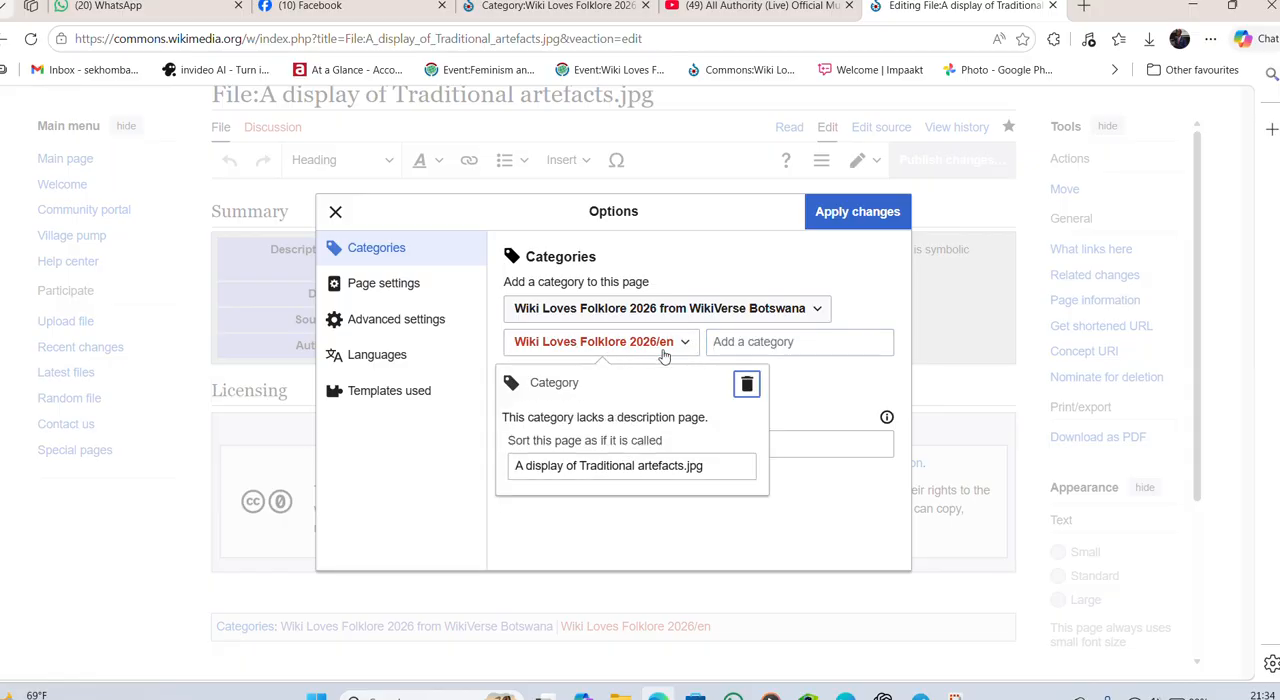
pyautogui.click(747, 387)
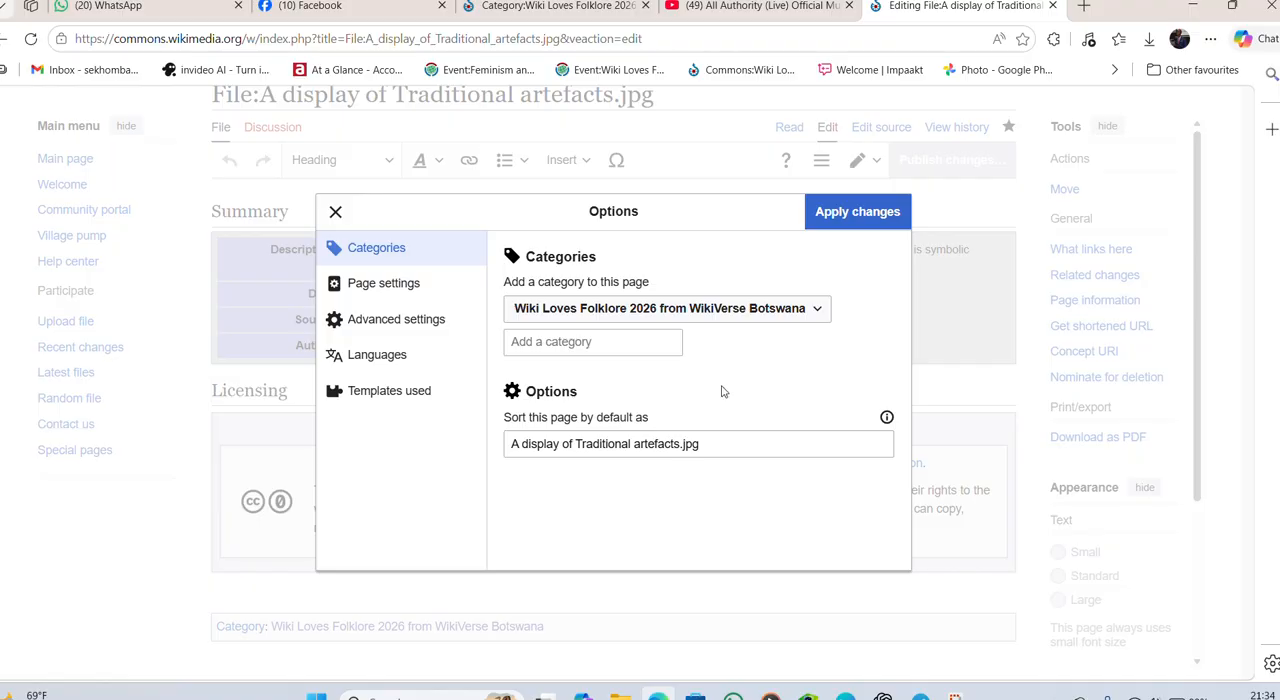
# - Add the existing category "Wiki Loves Folklore 2026" to the page and apply the category changes
pyautogui.click(672, 341)
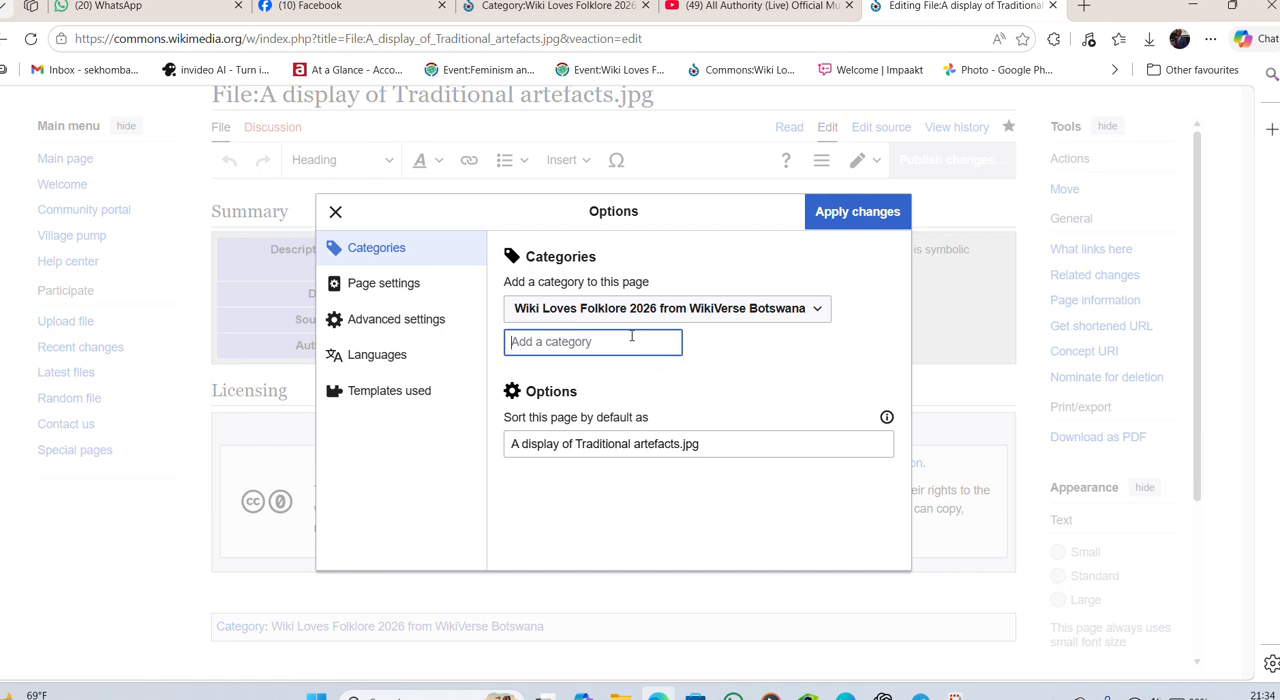
pyautogui.write('Wiki')
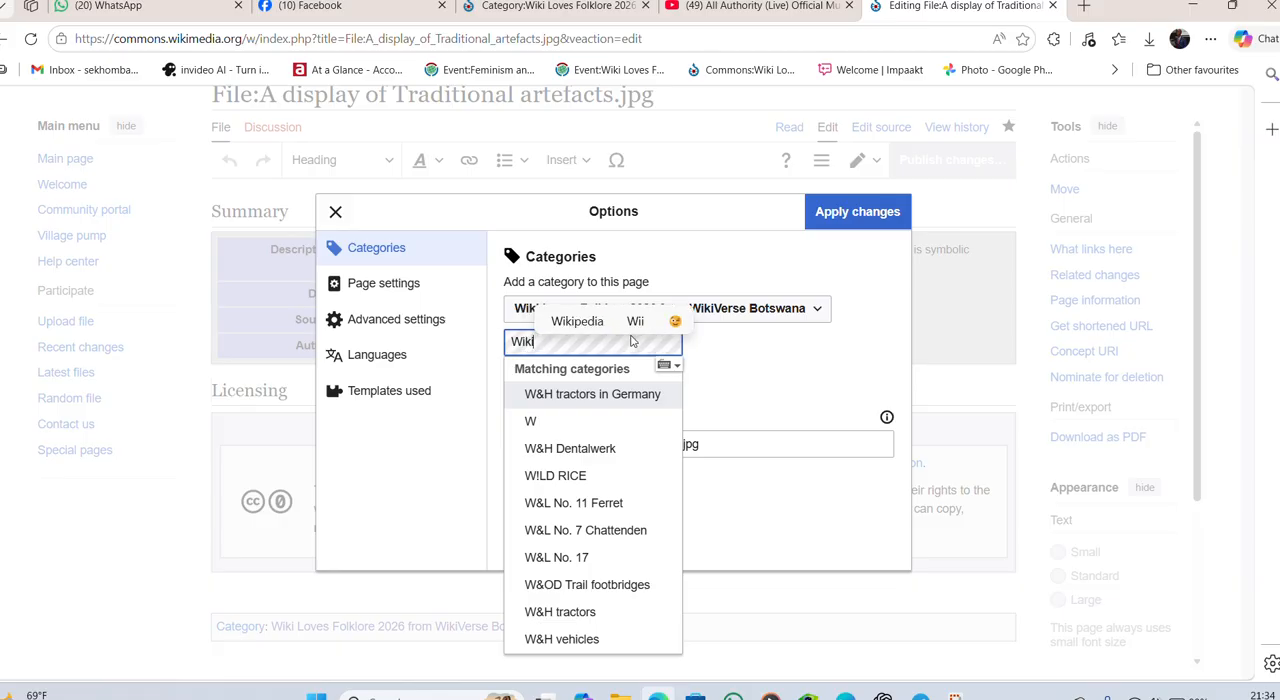
pyautogui.write(' Loves')
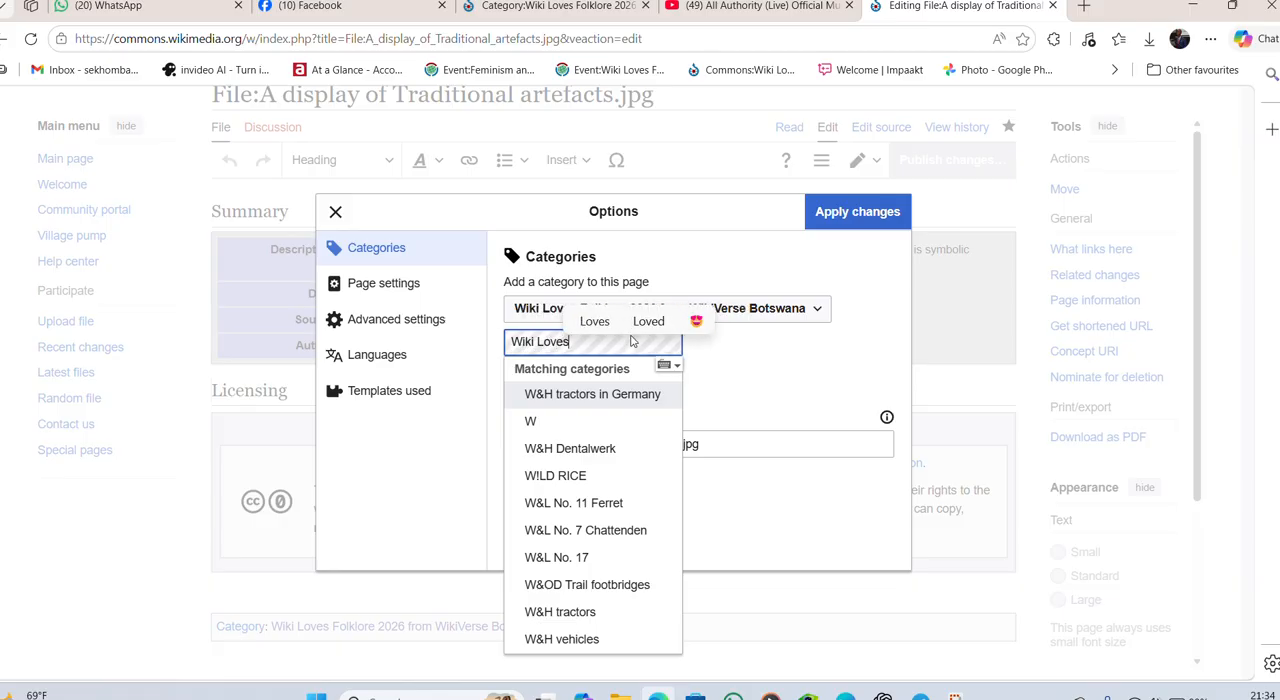
pyautogui.write(' F')
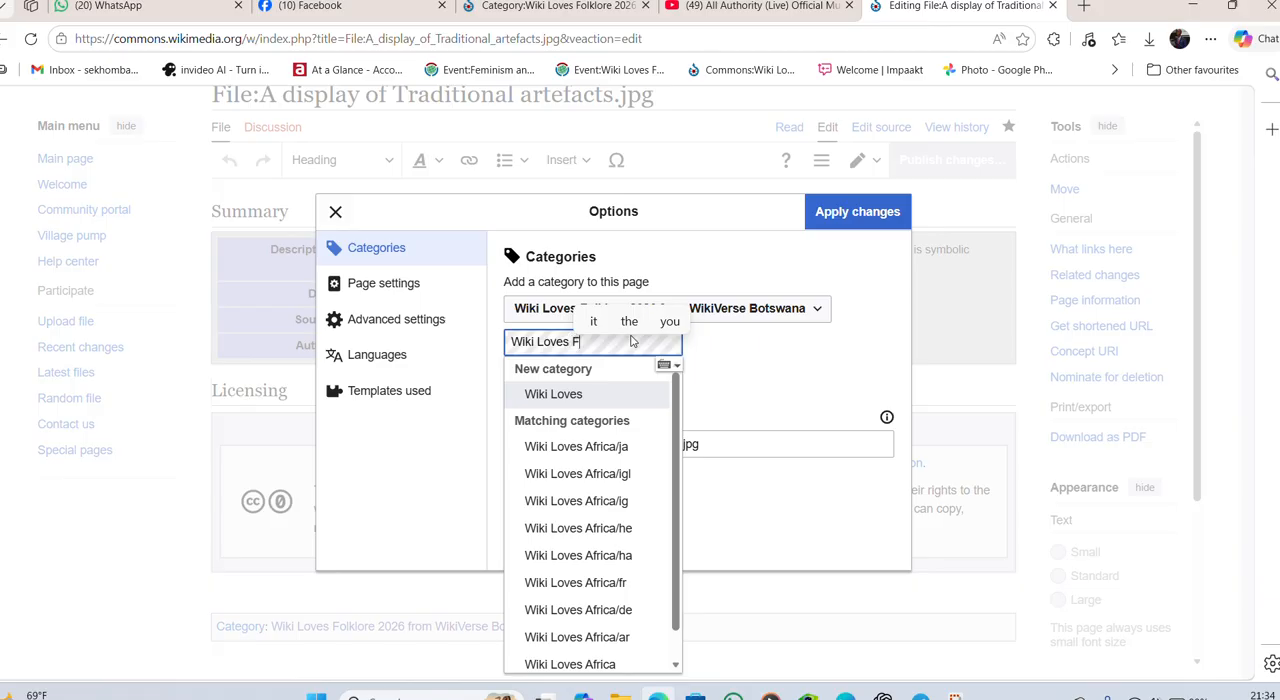
pyautogui.write('olklore 2026')
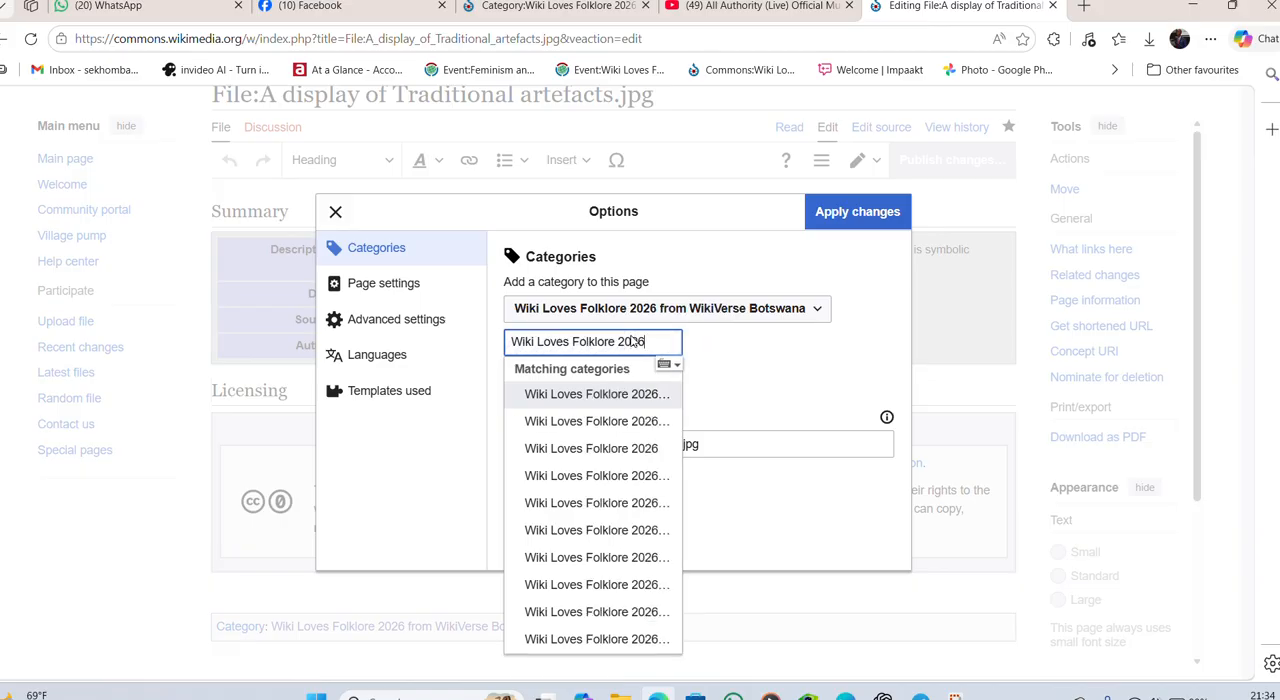
pyautogui.press('BackSpace')
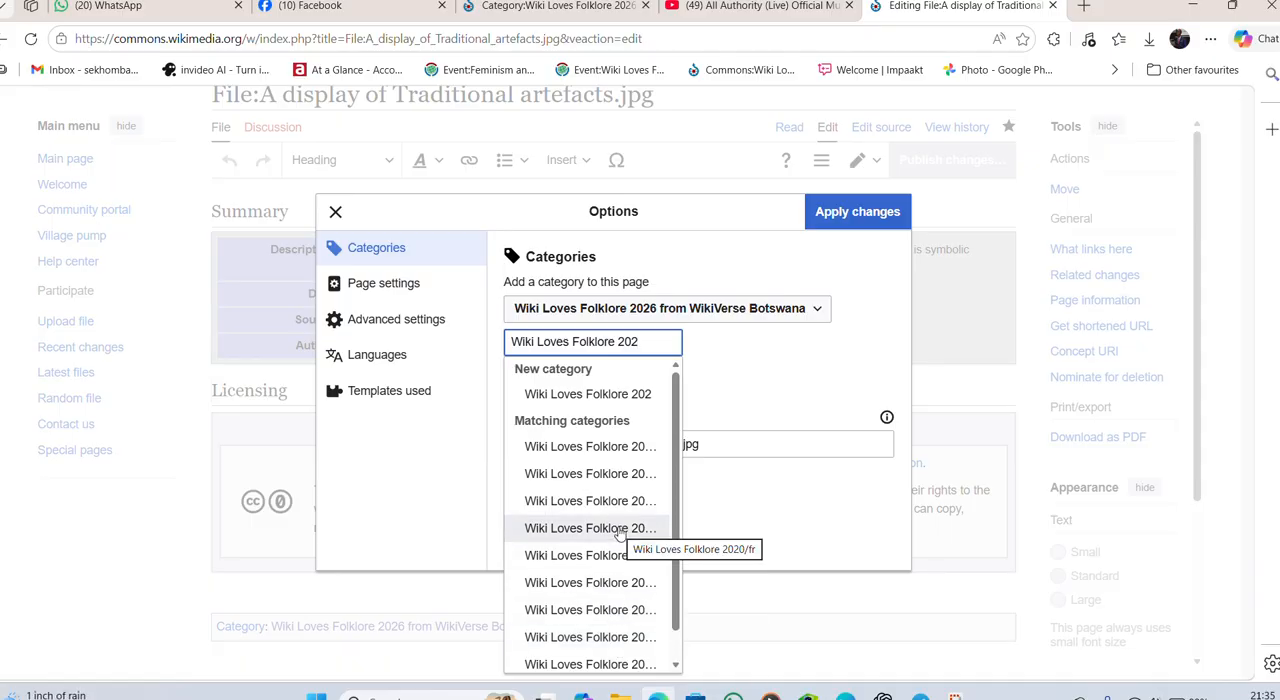
pyautogui.write('6')
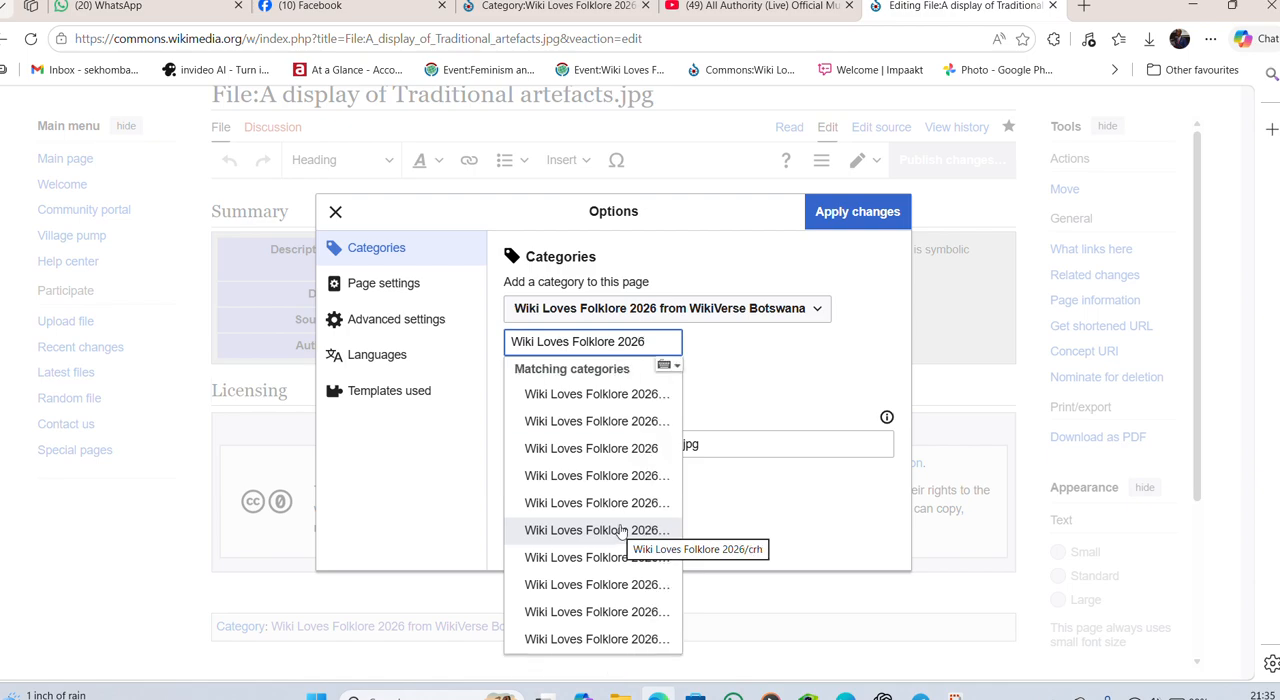
pyautogui.click(597, 448)
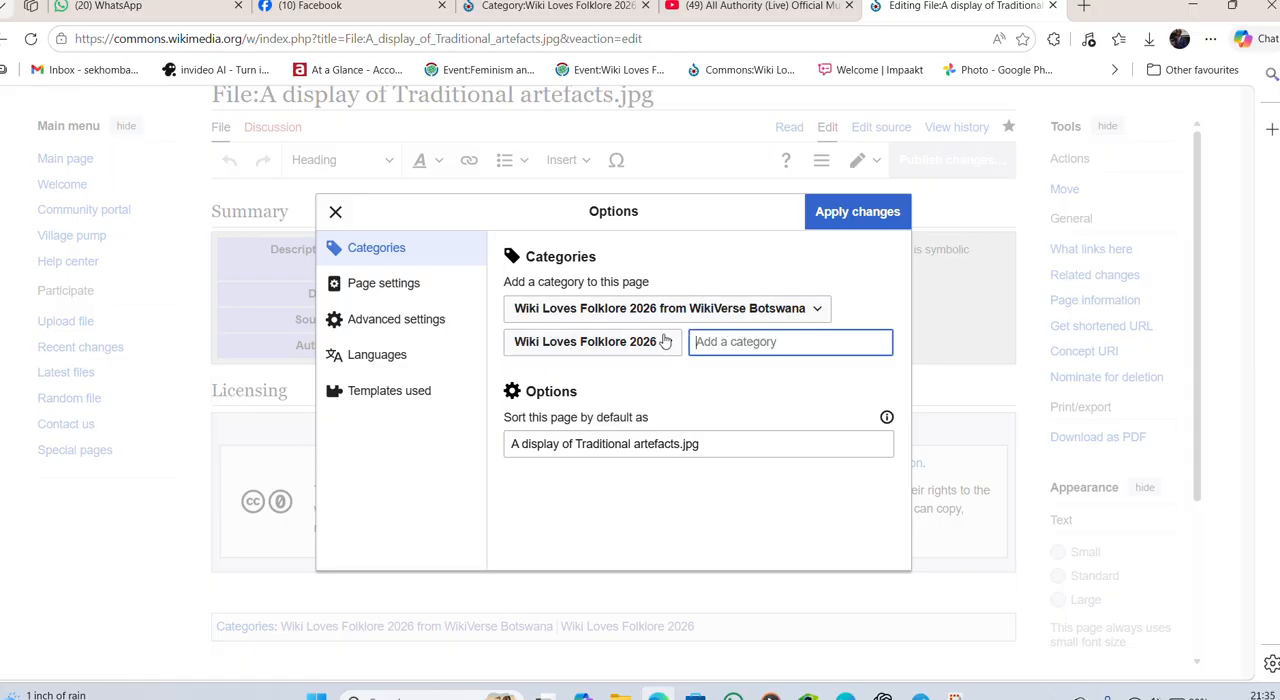
pyautogui.click(857, 213)
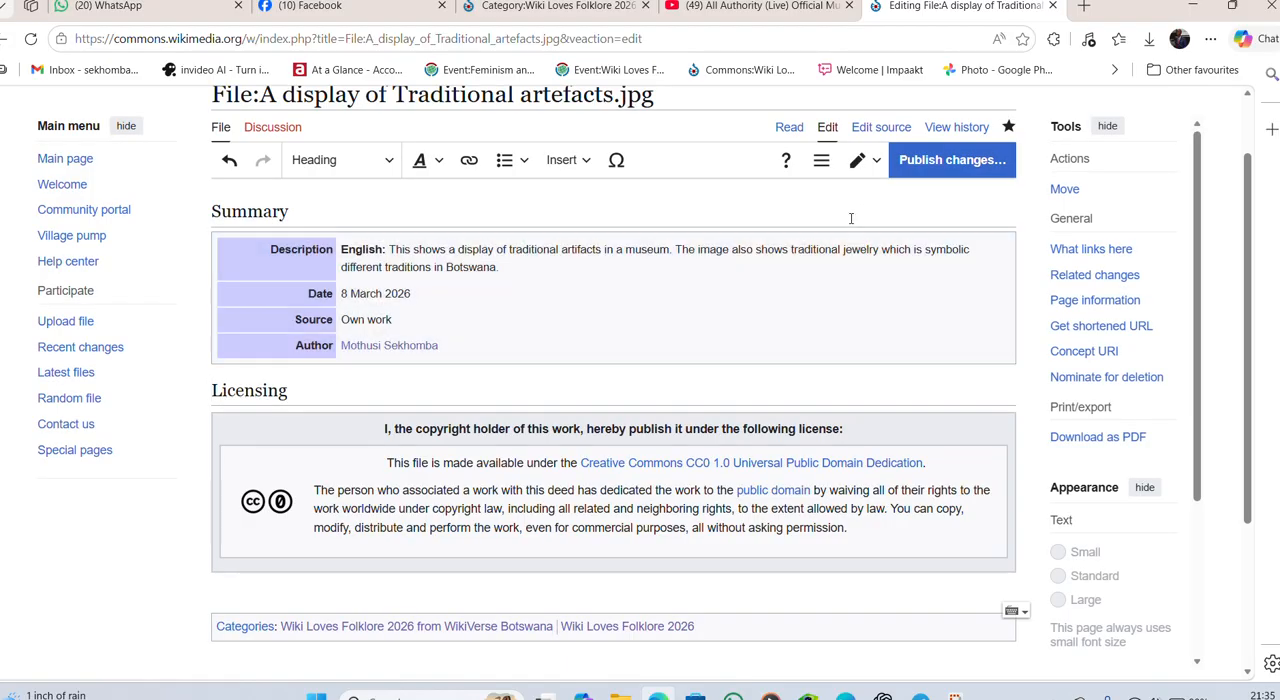
# - Publish the category changes to the file page with the edit summary "Added Category"
pyautogui.scroll(1, 800, 350)
pyautogui.scroll(-3, 780, 370)
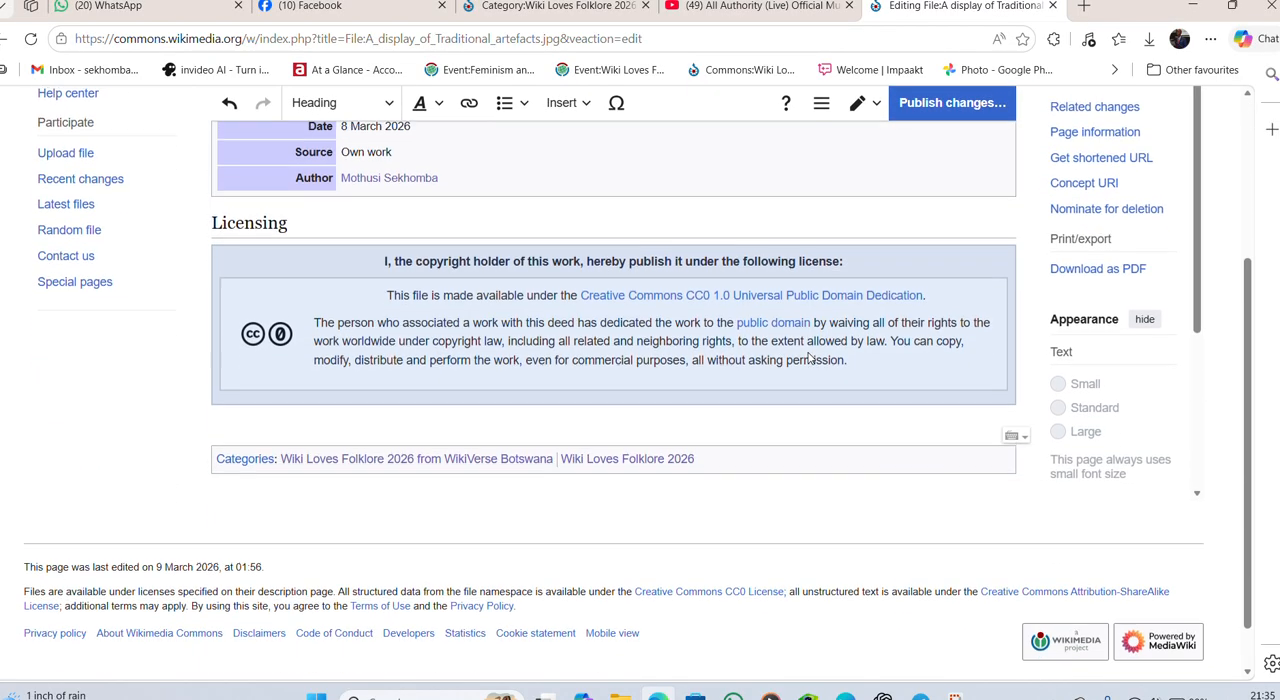
pyautogui.scroll(2, 771, 370)
pyautogui.scroll(-2, 500, 400)
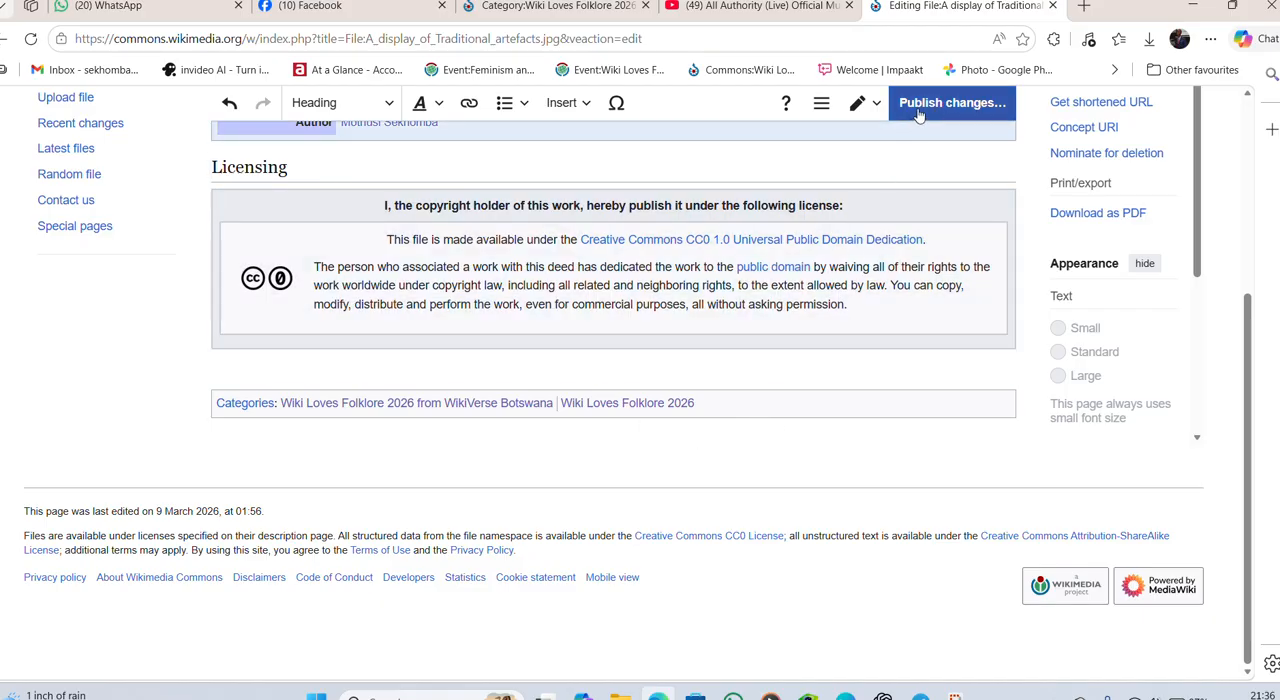
pyautogui.click(918, 115)
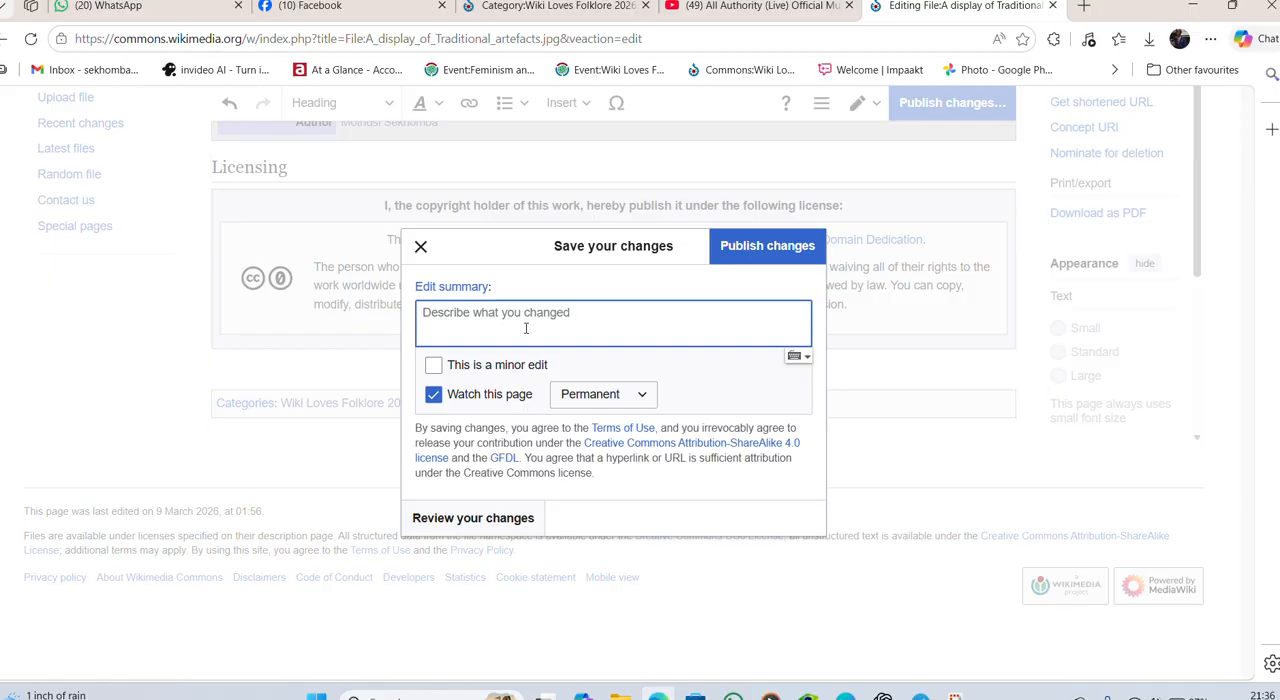
pyautogui.write('Add')
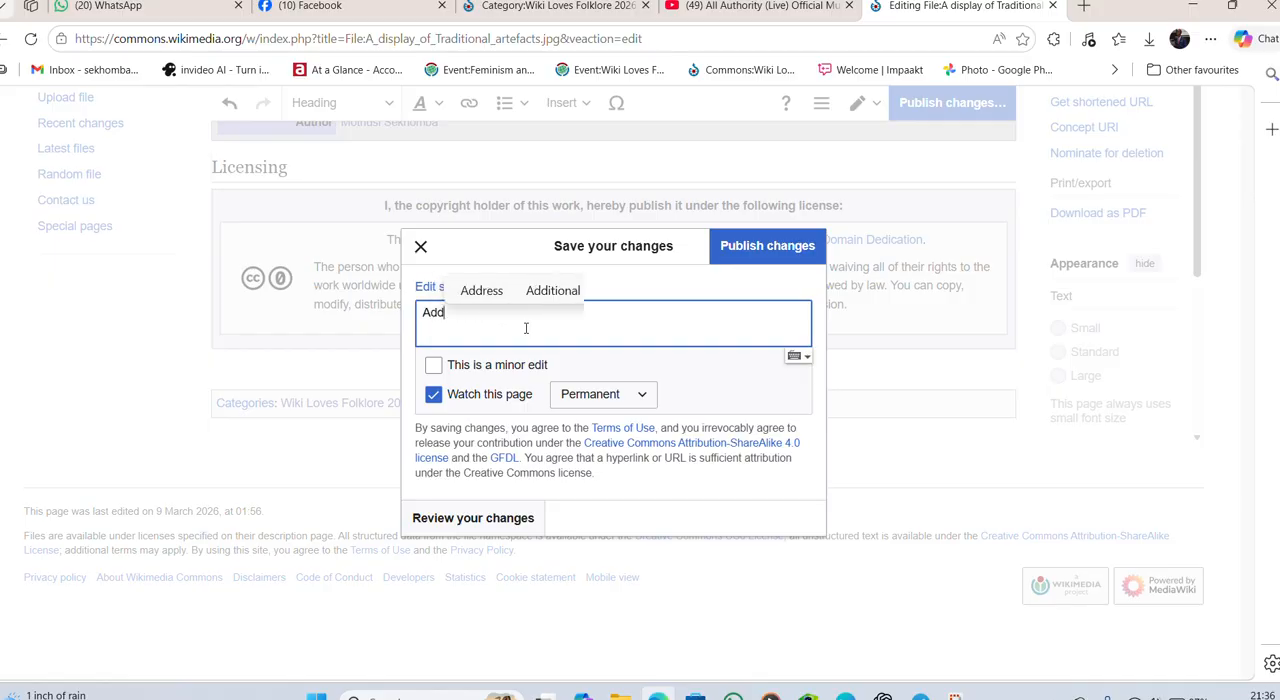
pyautogui.write('ed Cate')
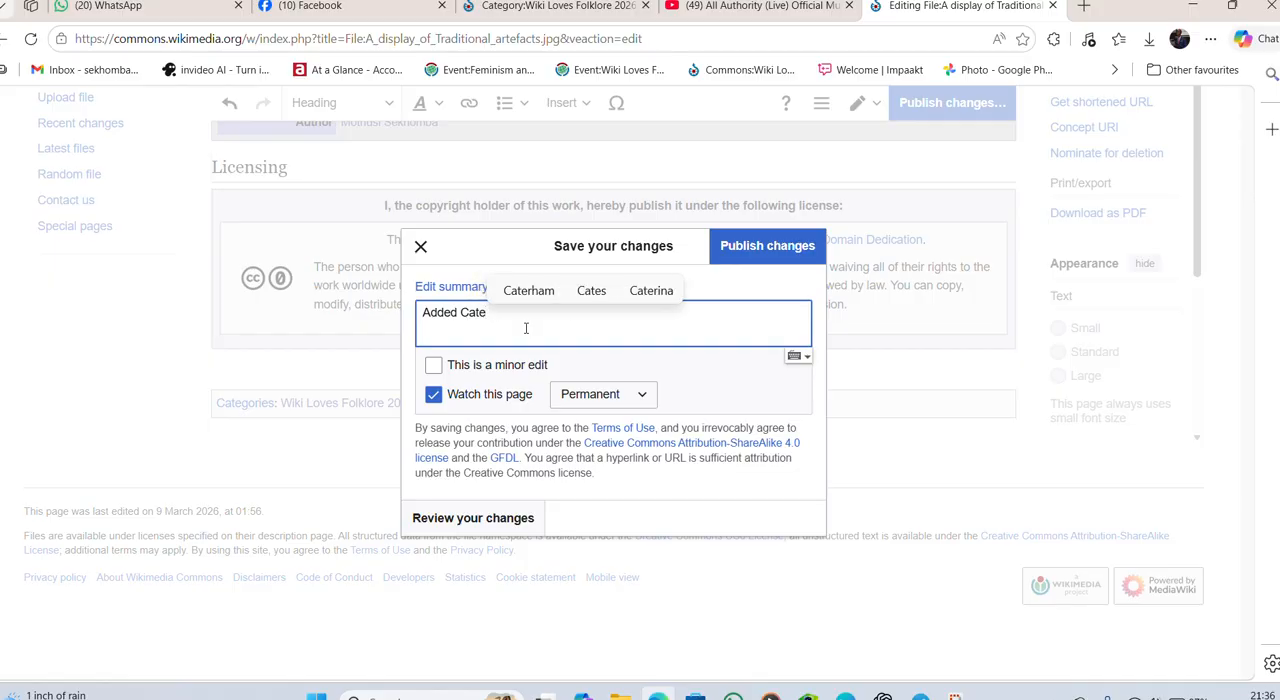
pyautogui.write('gory')
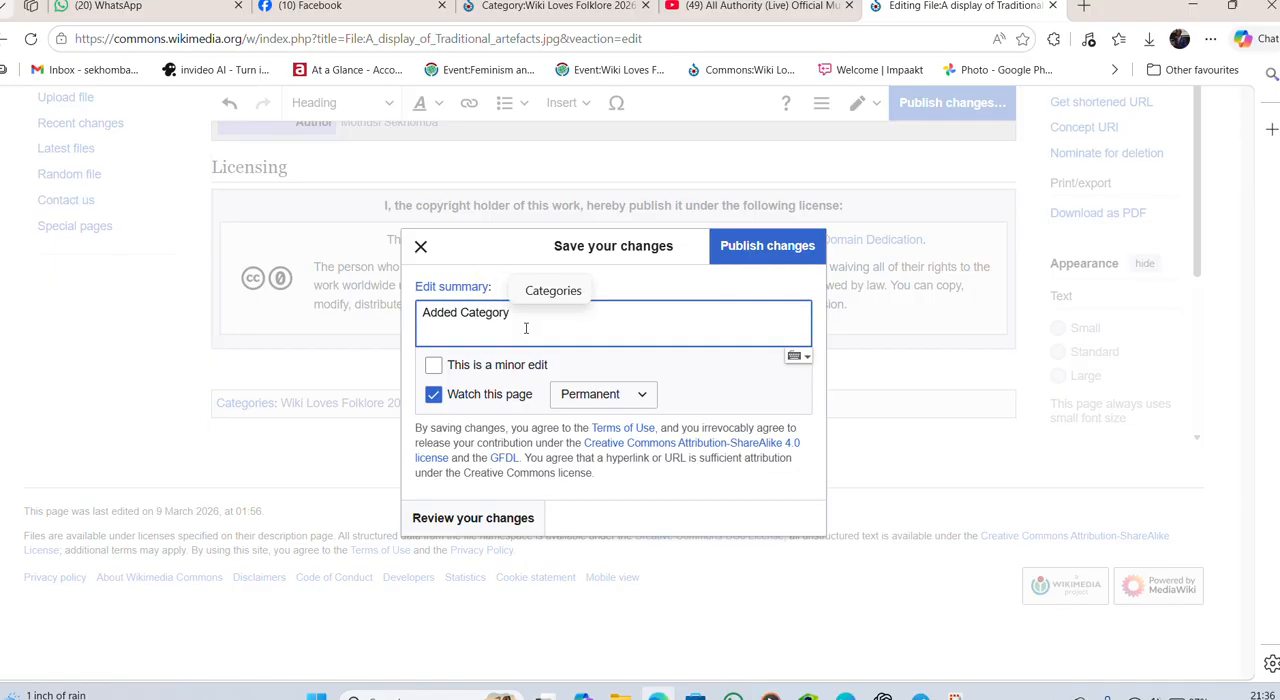
pyautogui.click(740, 247)
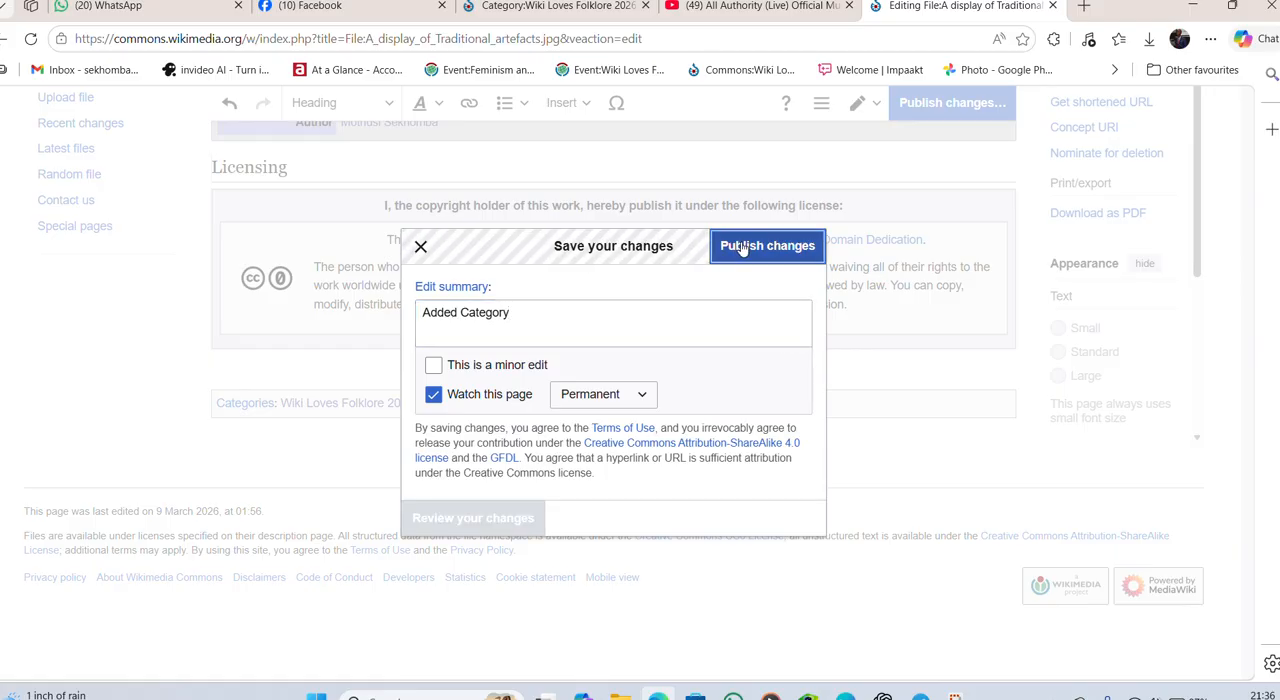